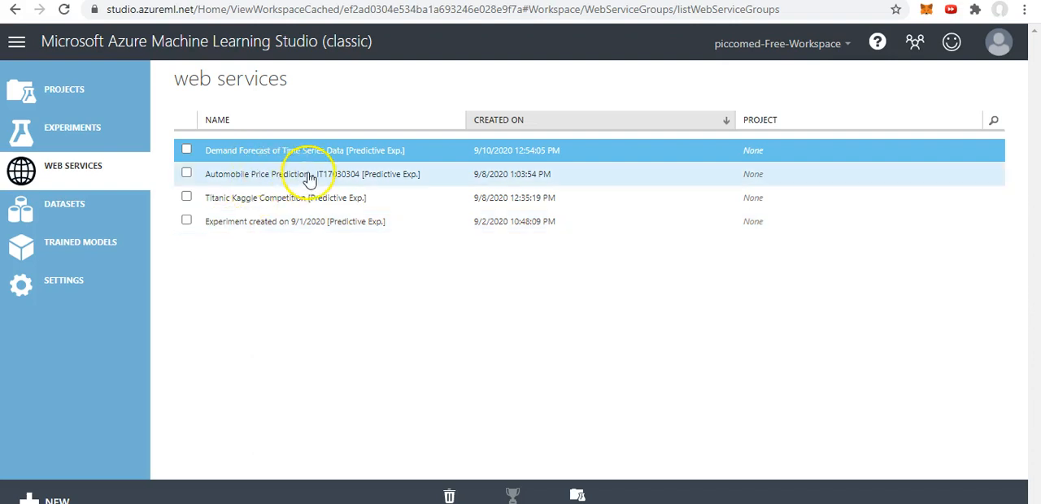
Step: Open the Demand Forecast of Time Series Data web service and save its batch execution Excel 2013 or later workbook to Downloads
left_click(234, 160)
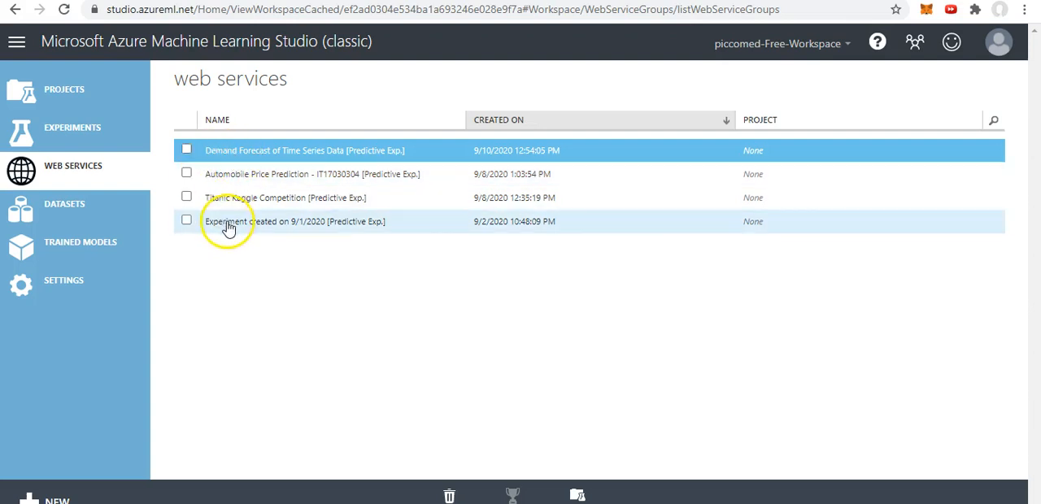
left_click(269, 157)
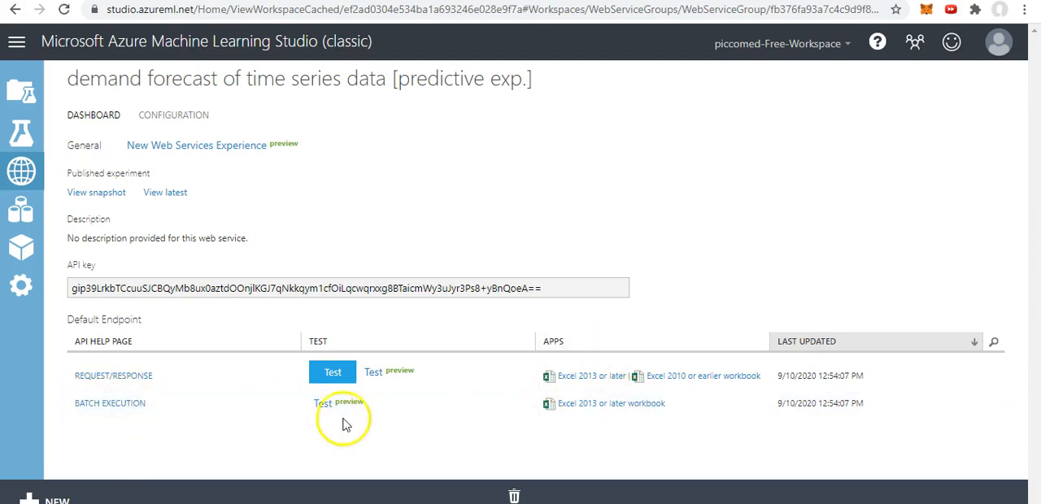
left_click(589, 407)
left_click(657, 423)
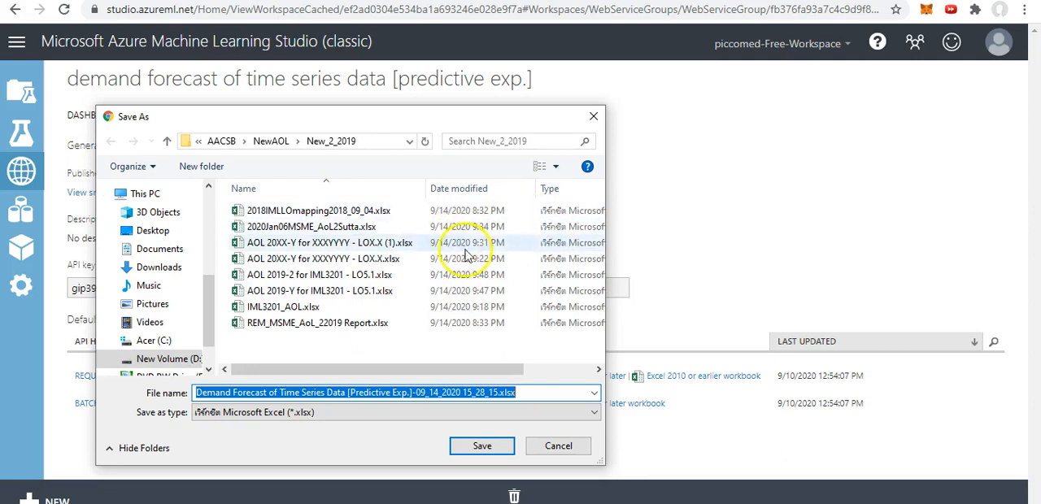
left_click(172, 271)
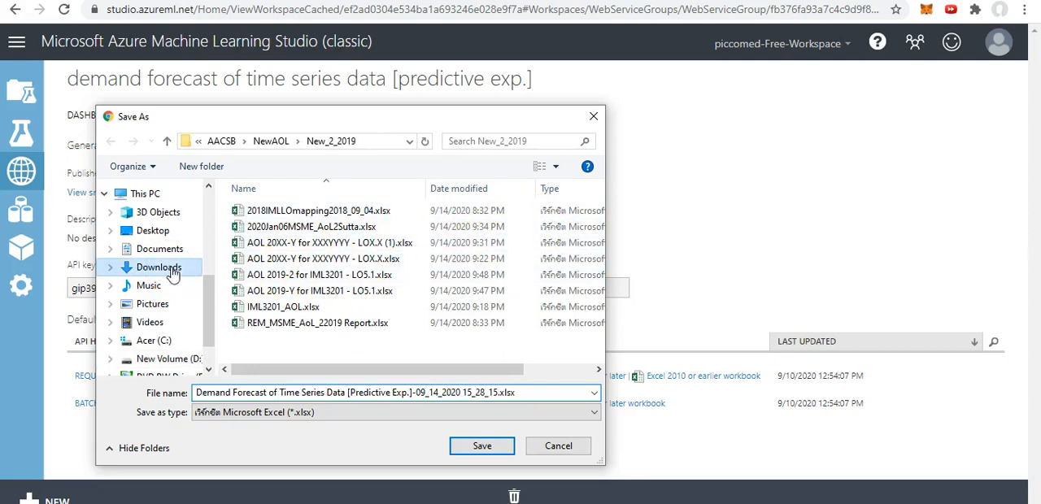
left_click(511, 448)
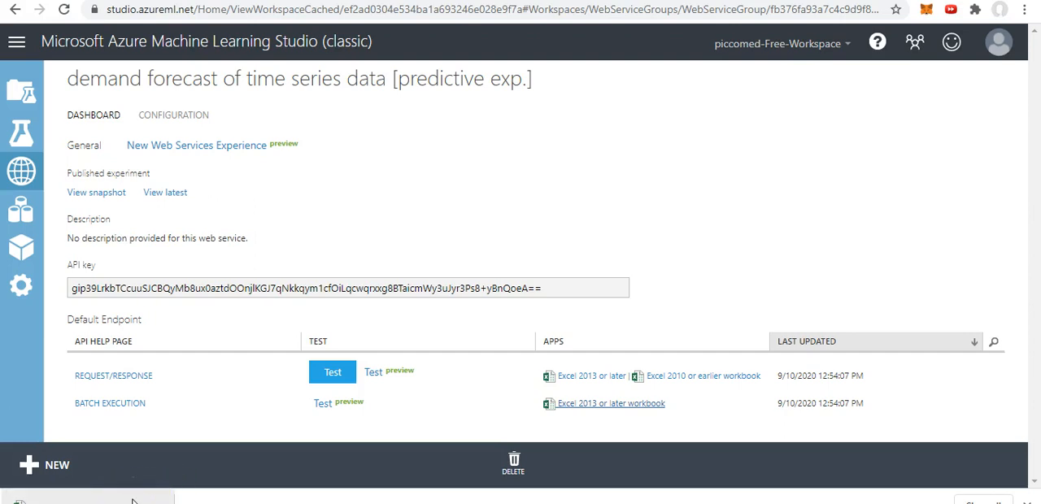
Step: Open the downloaded Demand Forecast workbook in Excel and enable editing
right_click(132, 503)
left_click(181, 461)
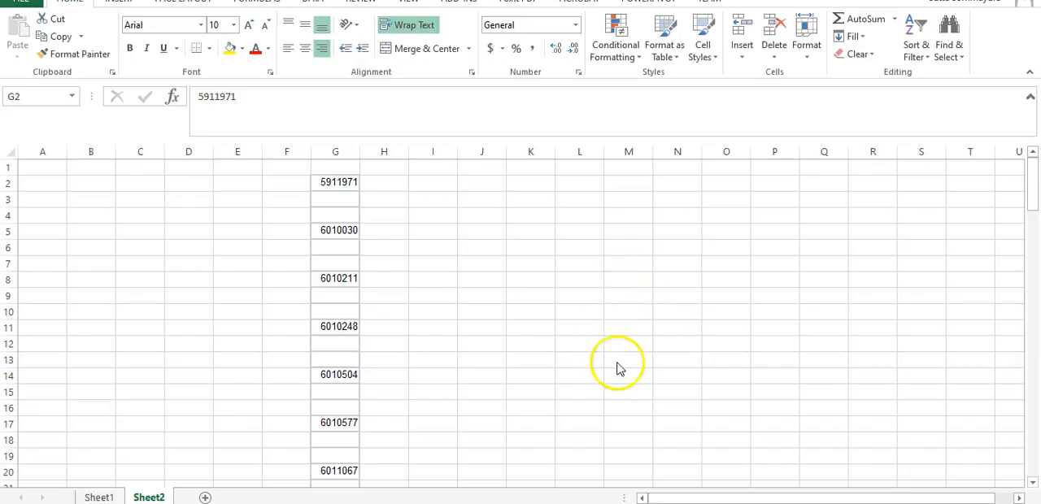
key("ctrl+space")
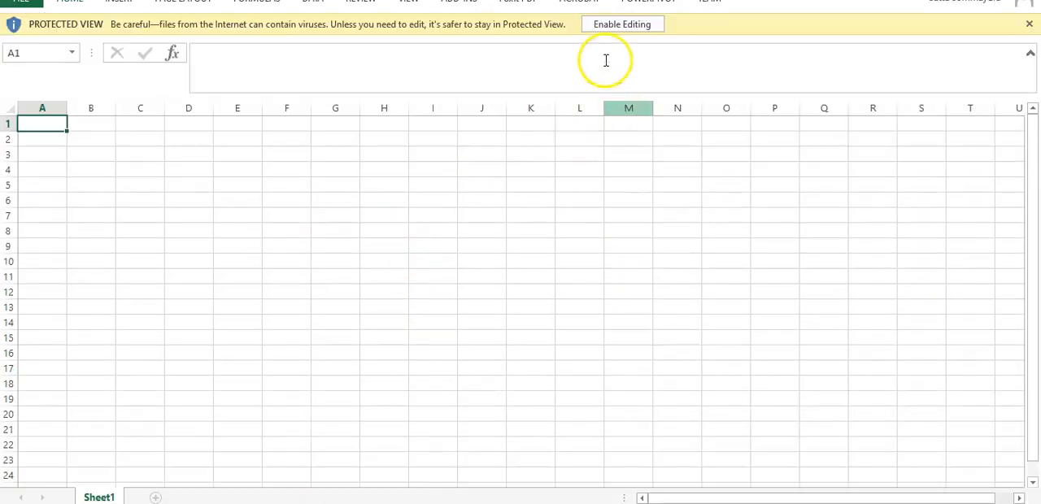
left_click(633, 25)
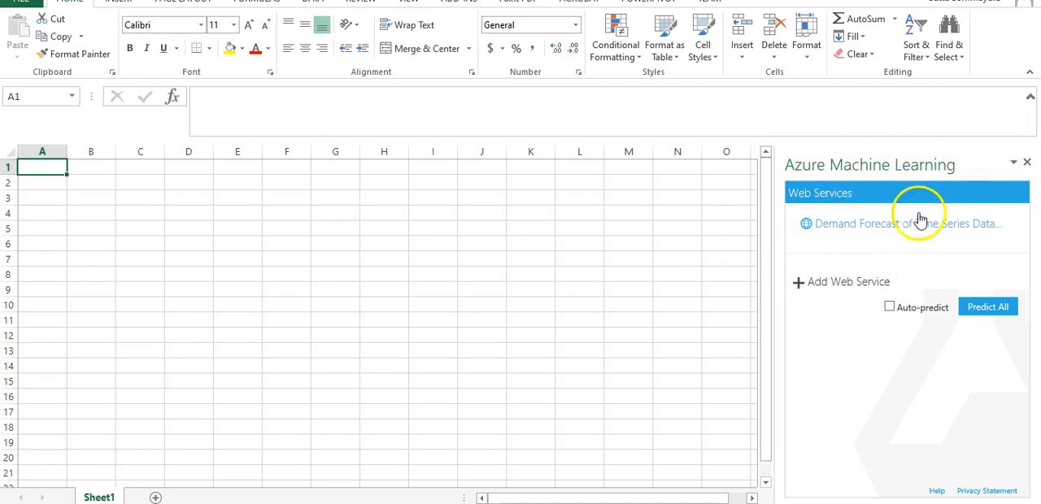
Step: Open the Demand Forecast web service in the Azure Machine Learning add-in and view its input and output schema
left_click(899, 231)
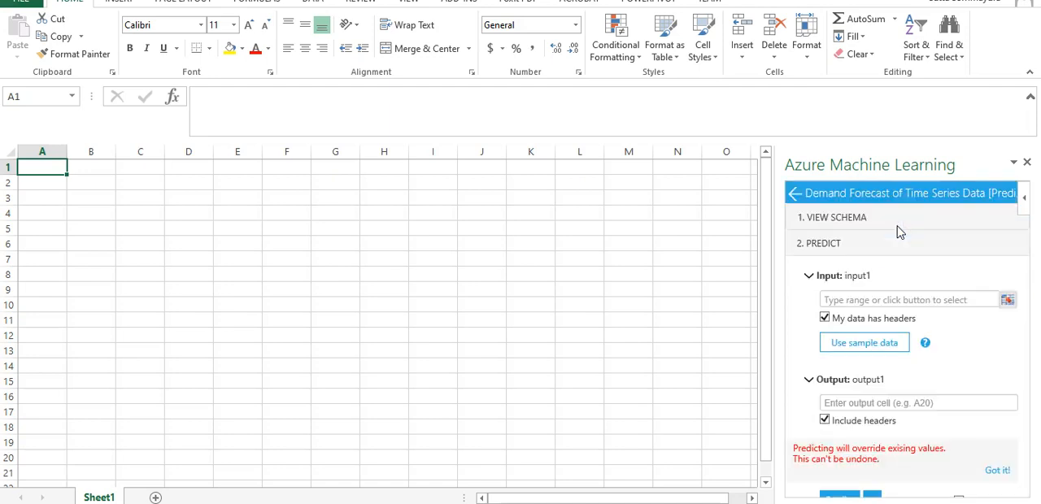
left_click(835, 218)
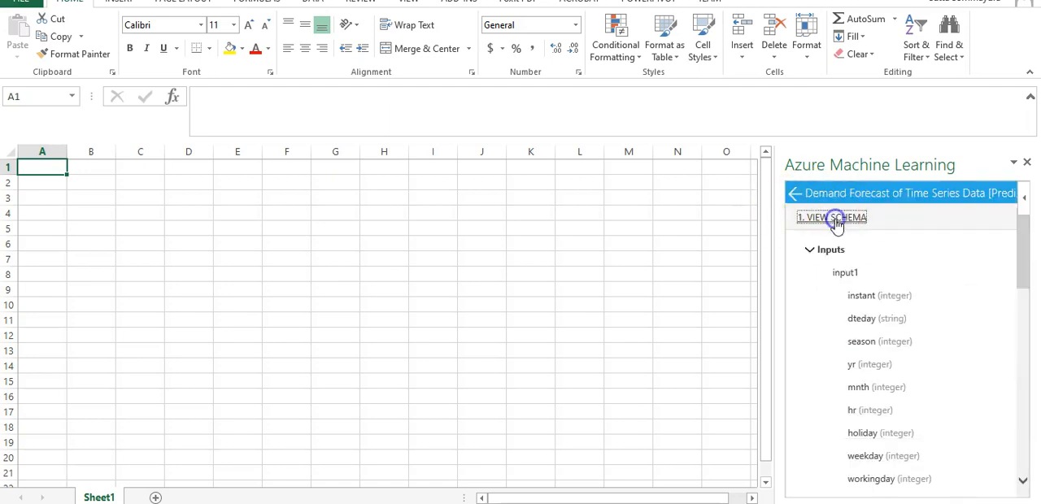
left_click_drag(1032, 262, 1030, 235)
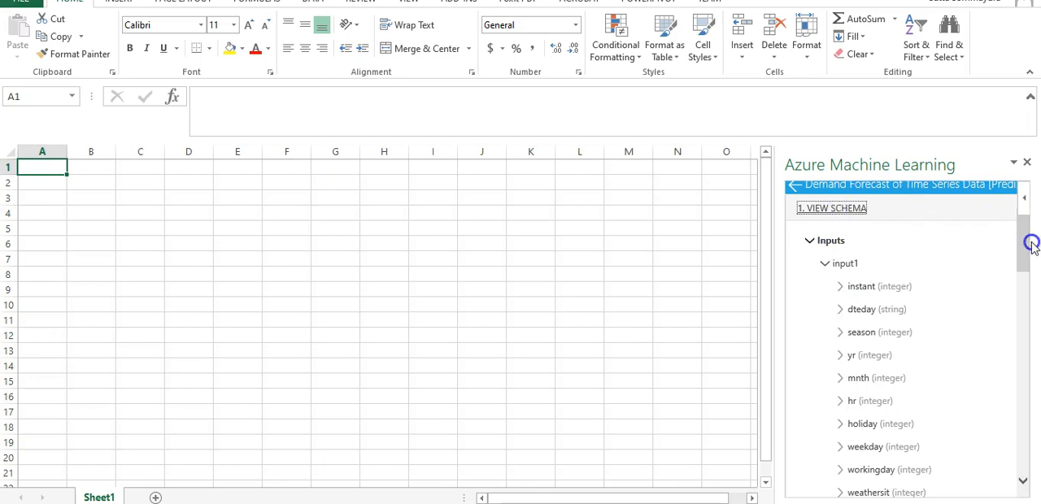
left_click_drag(1024, 244, 1037, 413)
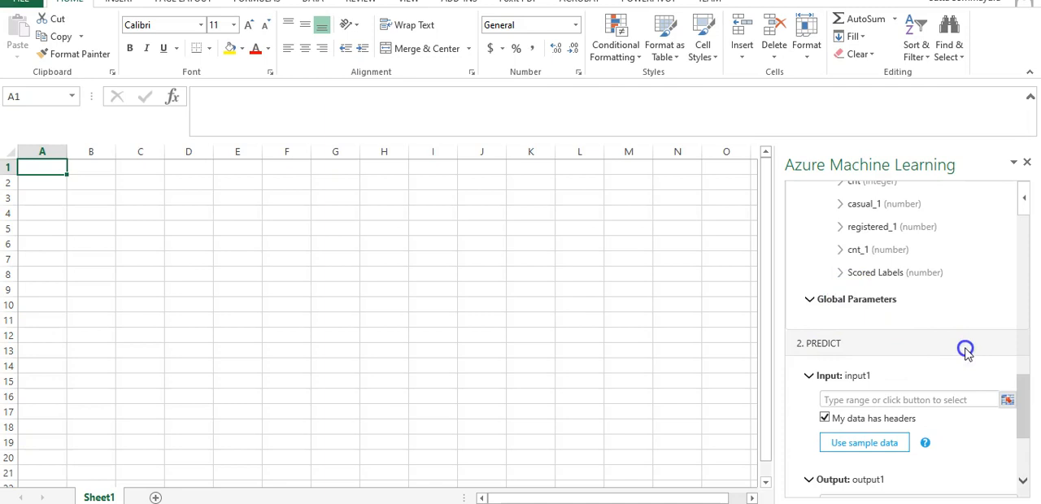
Step: Insert the web service's sample data into Sheet1 starting at cell A1
scroll(966, 350, "down", 1)
scroll(472, 395, "down", 1)
scroll(595, 328, "up", 1)
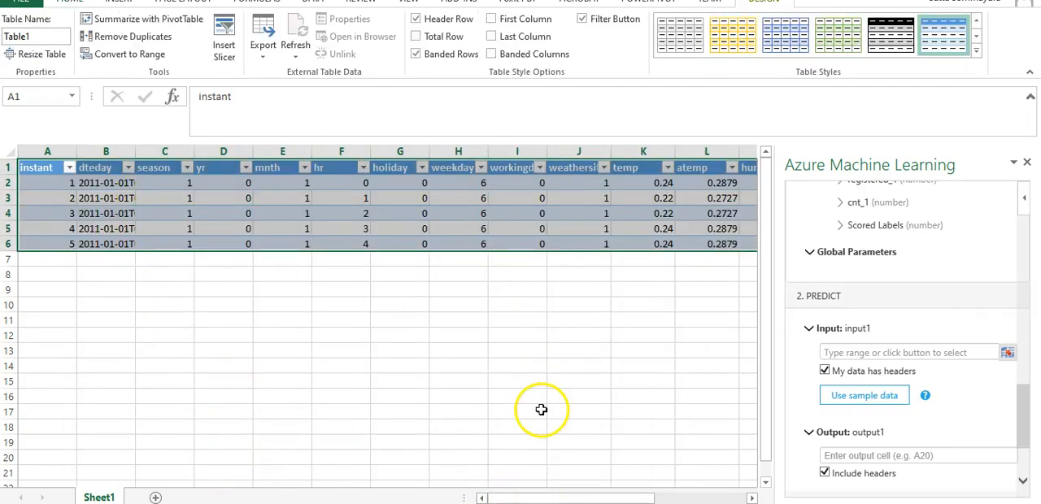
left_click(126, 305)
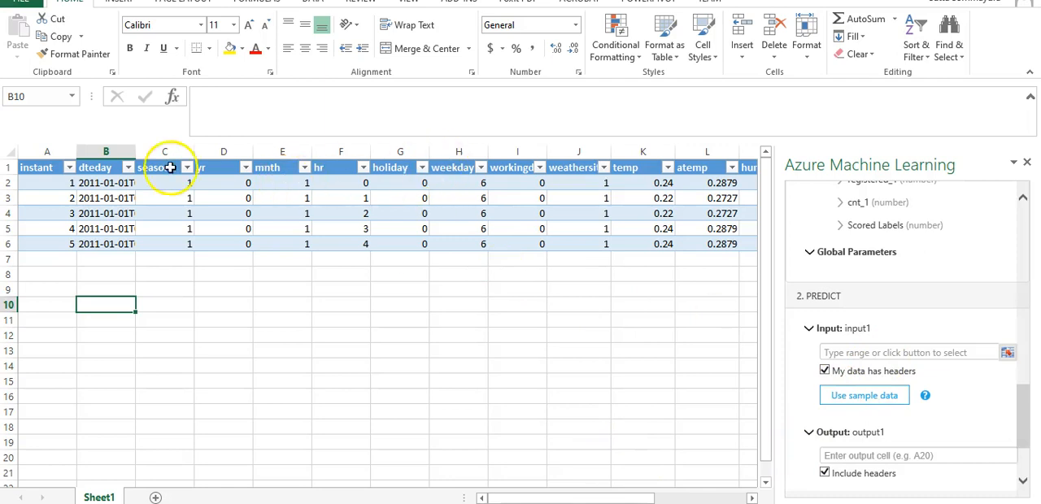
left_click(848, 353)
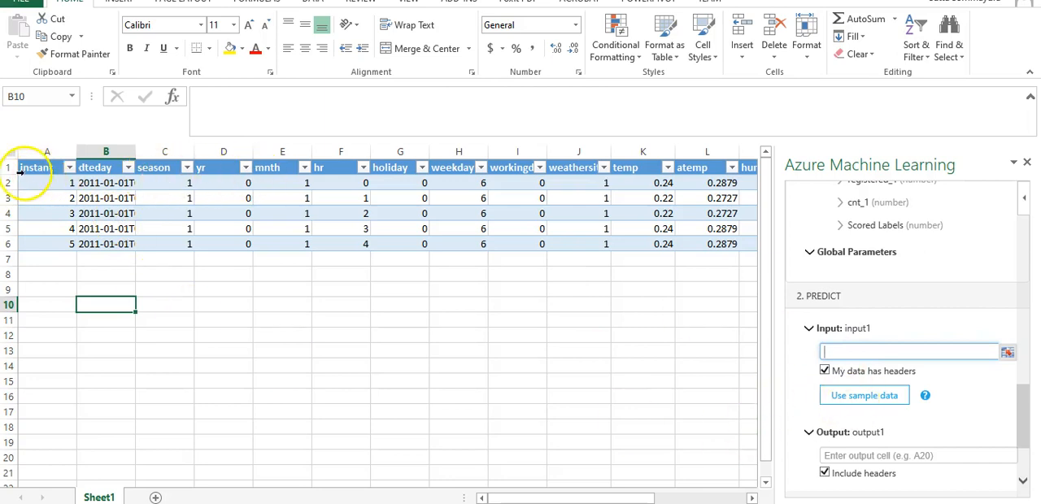
left_click_drag(37, 169, 702, 246)
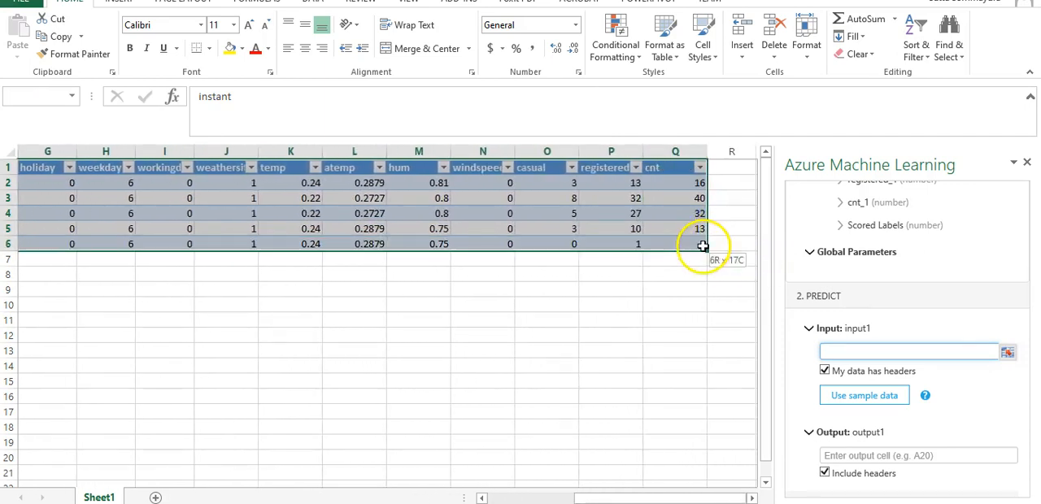
left_click(866, 352)
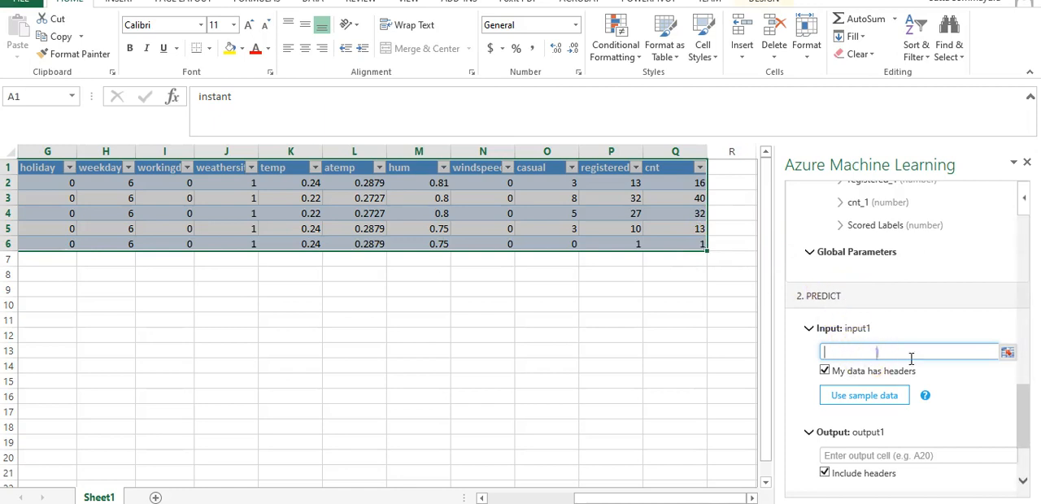
left_click(610, 335)
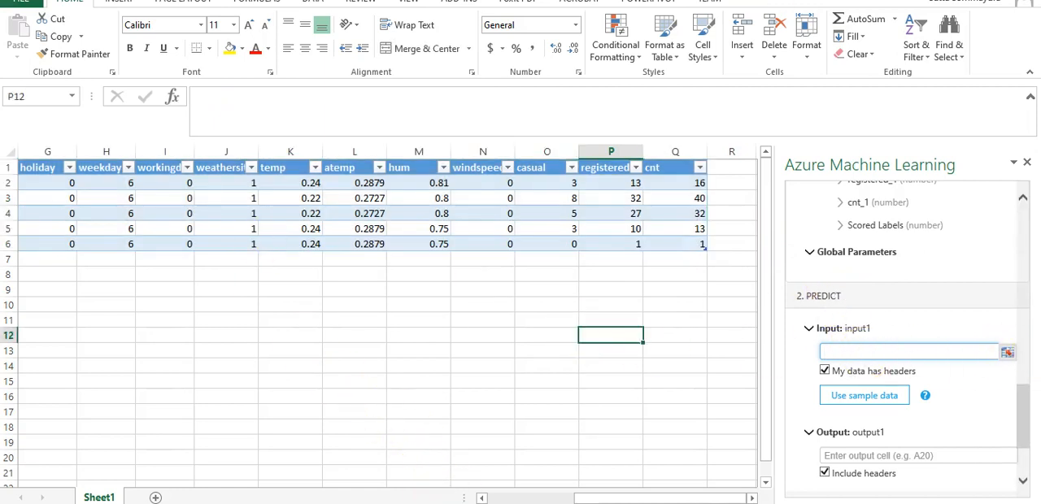
left_click_drag(596, 499, 465, 495)
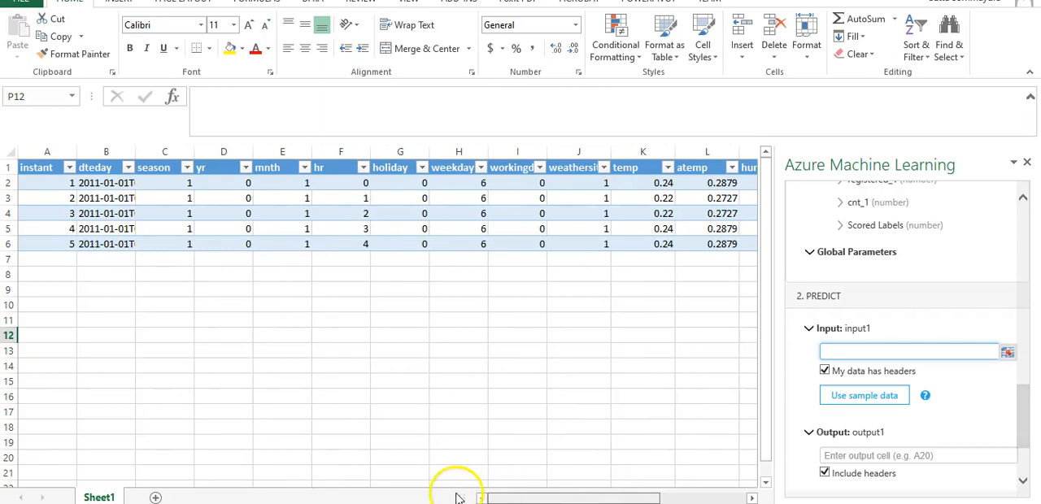
Step: Set the input1 range of the prediction to the sample table including headers, Sheet1!$A$1:$Q$6
left_click(827, 348)
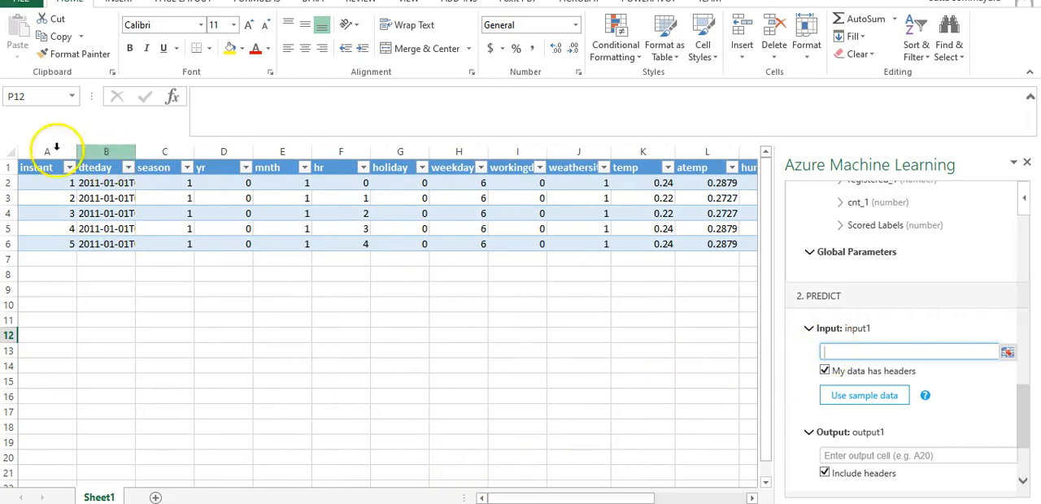
left_click_drag(38, 167, 702, 236)
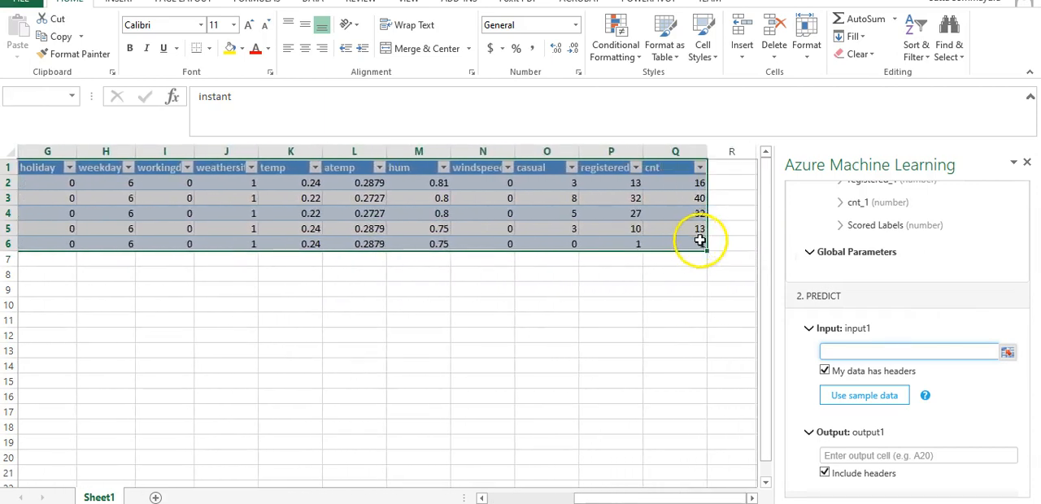
left_click(1006, 353)
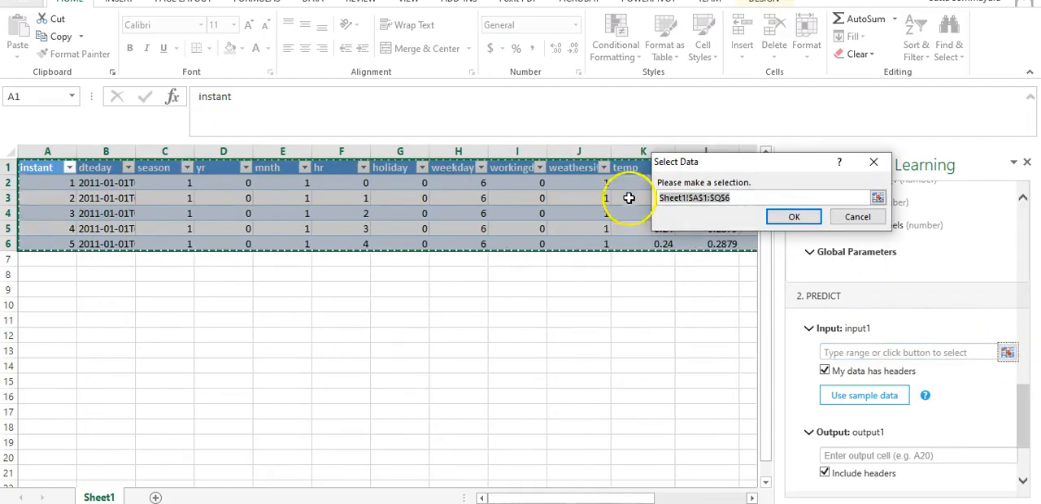
left_click(794, 217)
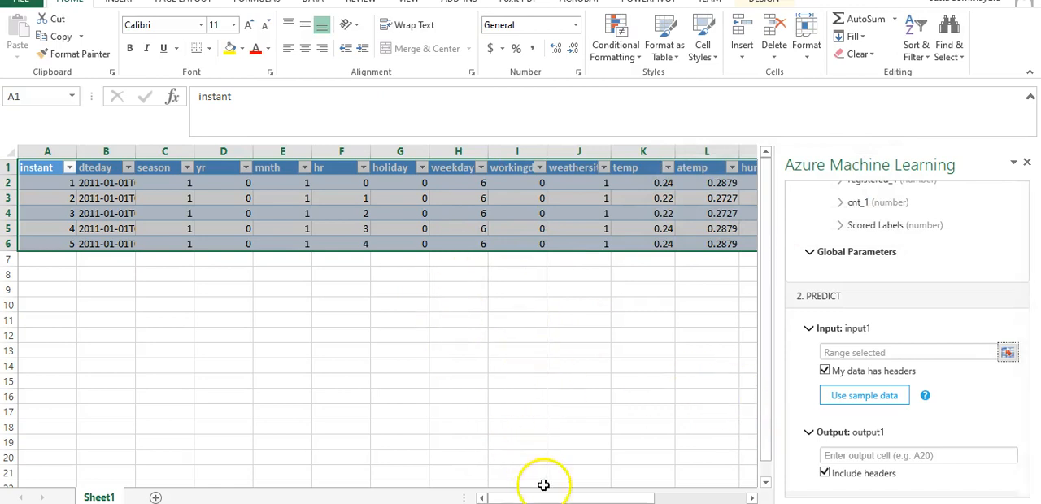
Step: Review the columns of the sample data table from instant through cnt
left_click_drag(549, 499, 610, 255)
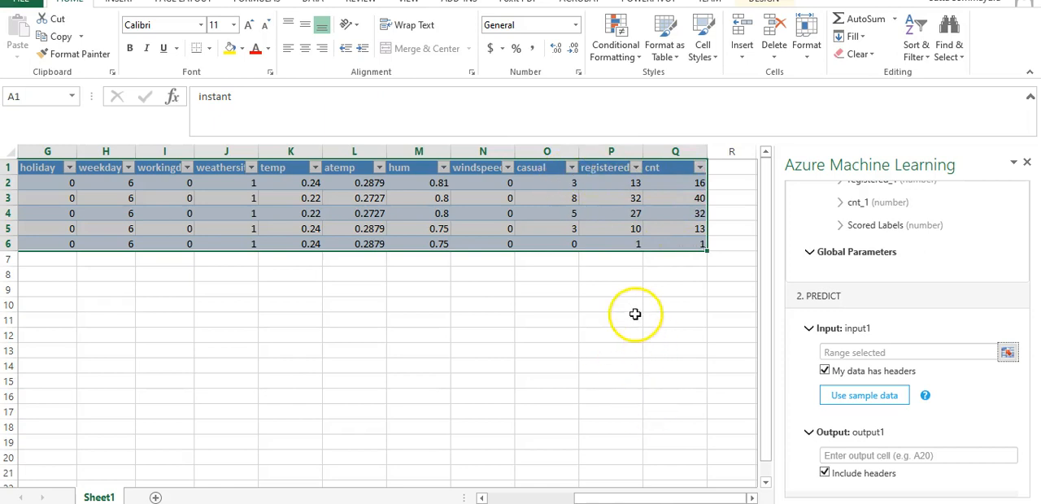
left_click_drag(634, 497, 529, 483)
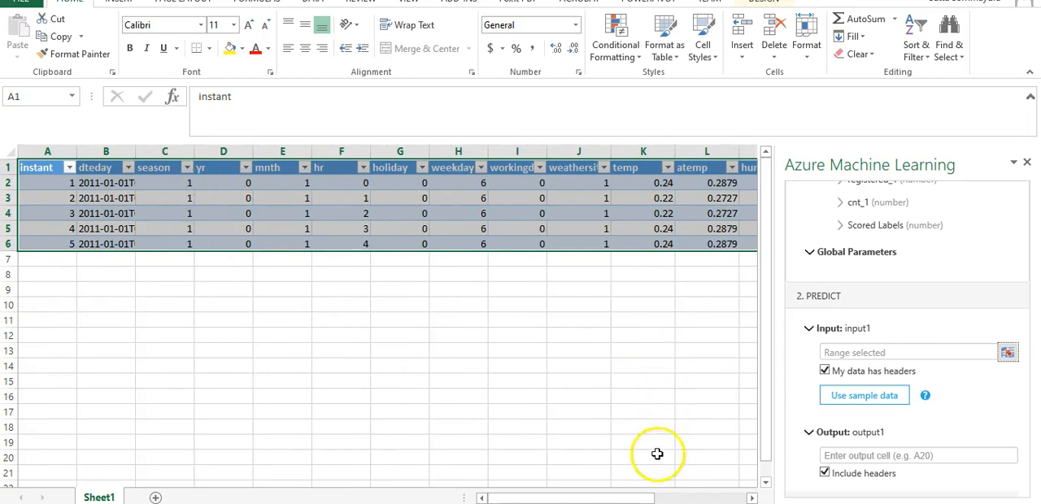
left_click_drag(597, 494, 695, 497)
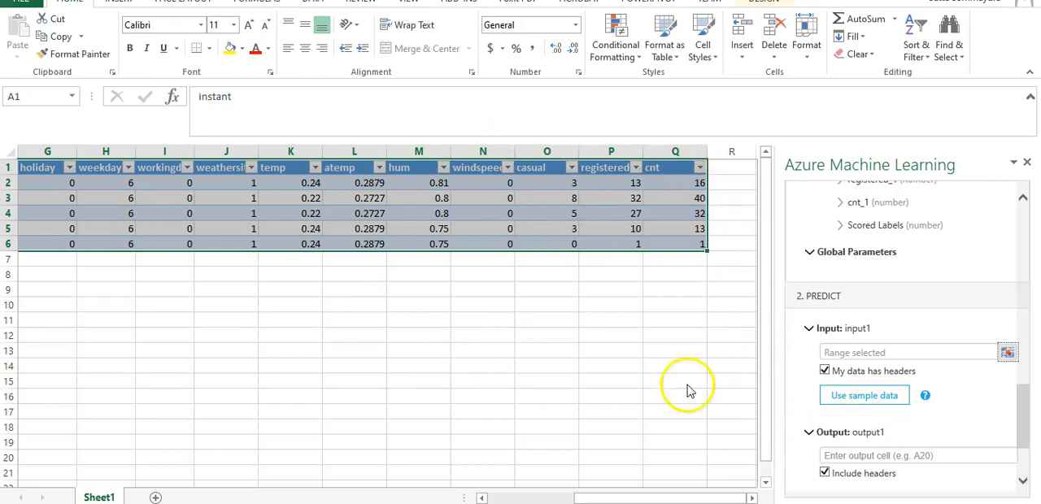
left_click(68, 311)
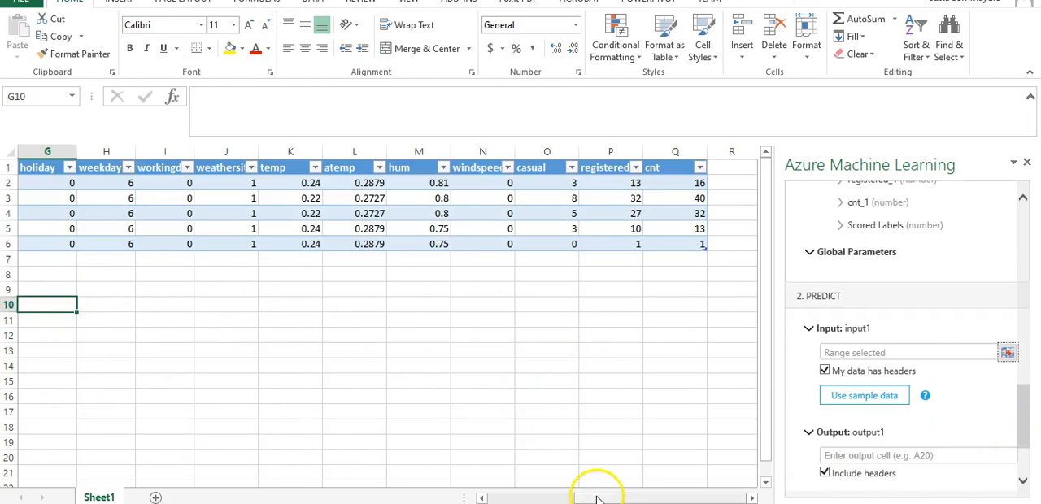
left_click_drag(602, 498, 432, 494)
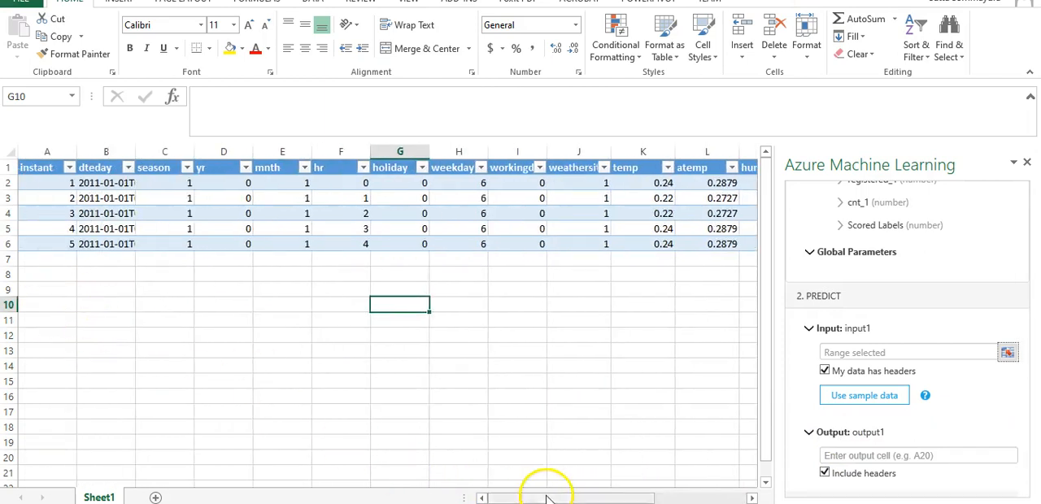
left_click_drag(543, 497, 899, 487)
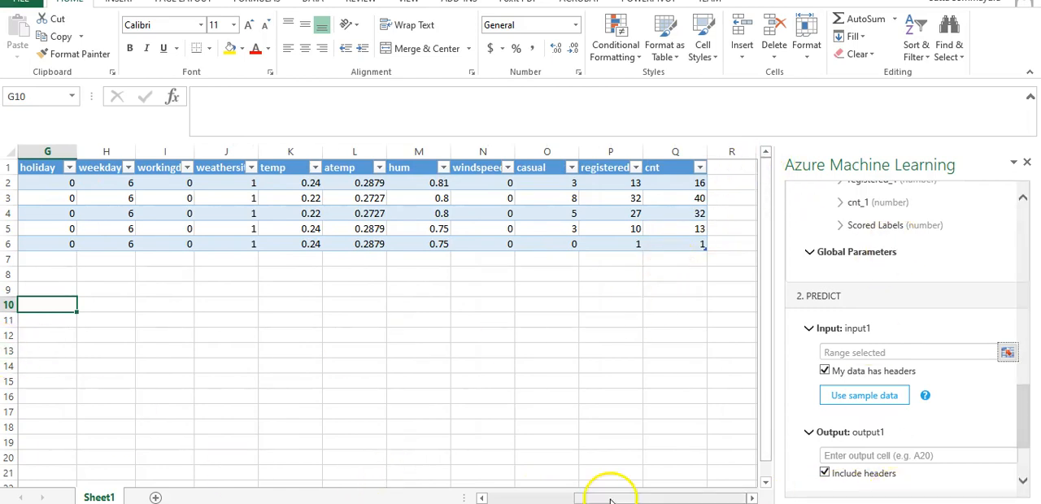
left_click_drag(609, 497, 523, 496)
Step: Set the output1 cell to A10 with headers included and run the prediction
left_click(40, 302)
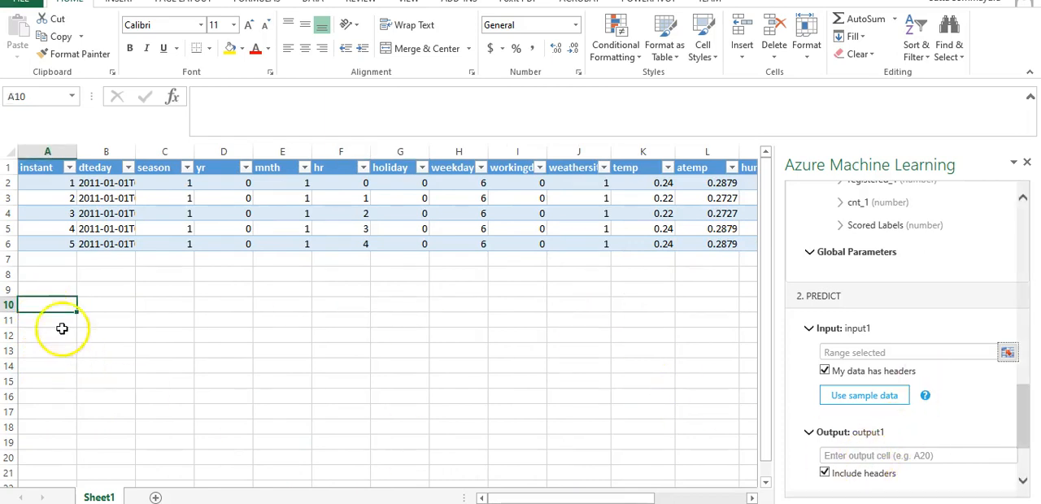
left_click(961, 459)
type("A10")
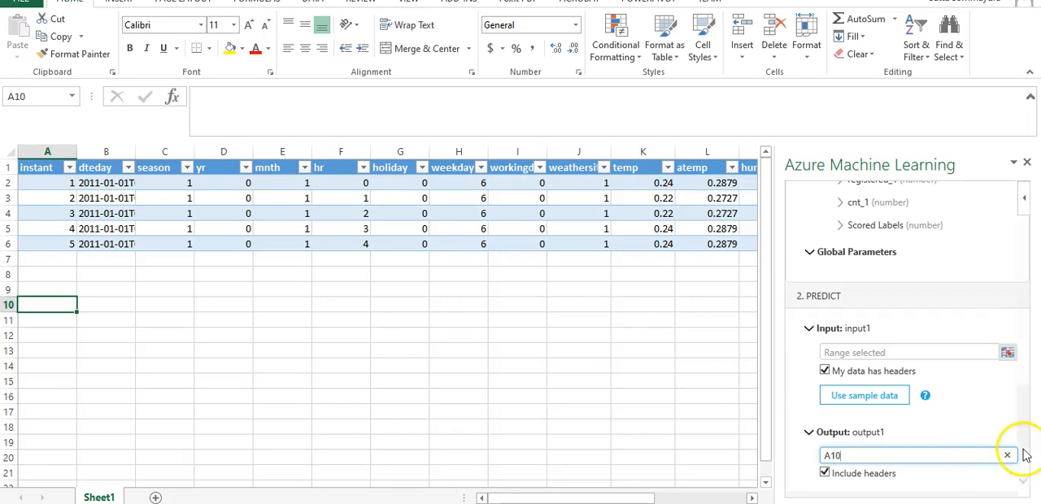
scroll(971, 466, "down", 1)
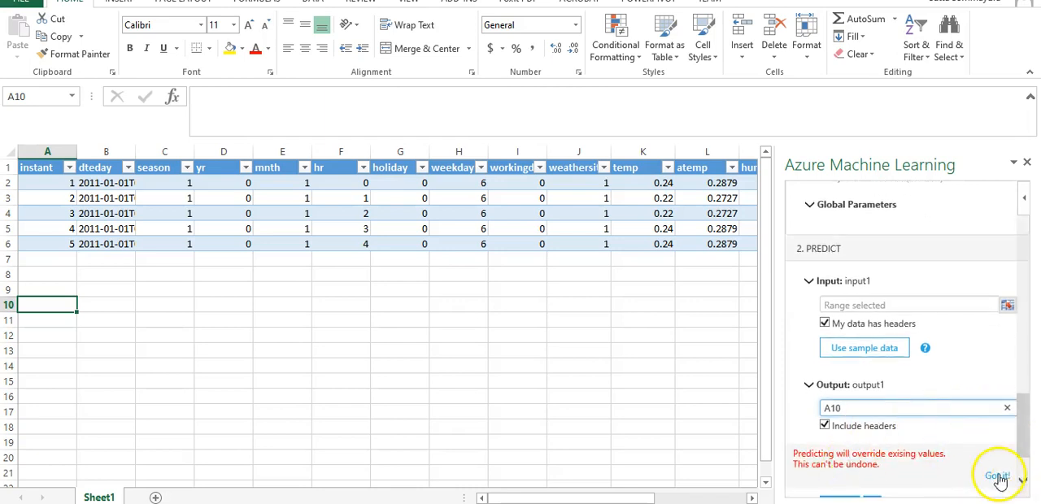
scroll(826, 427, "down", 1)
left_click(842, 464)
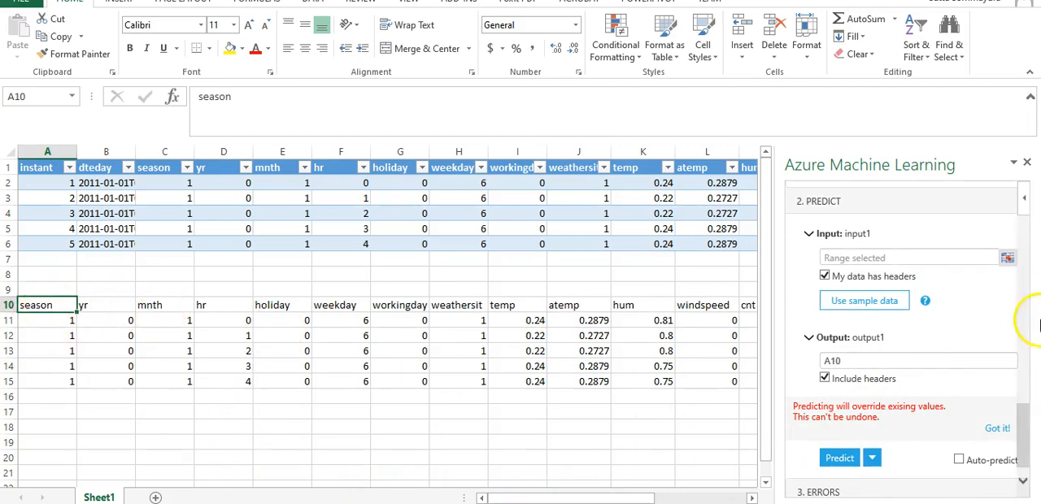
Step: Compare the prediction output headers in row 10 with the output1 fields in the web service schema
scroll(1022, 407, "up", 3)
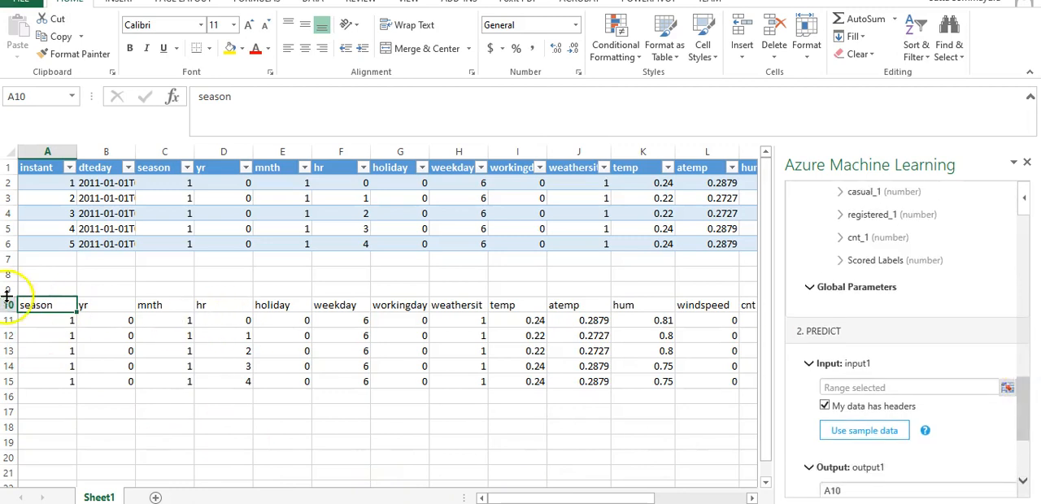
left_click_drag(1023, 404, 1039, 309)
left_click(837, 343)
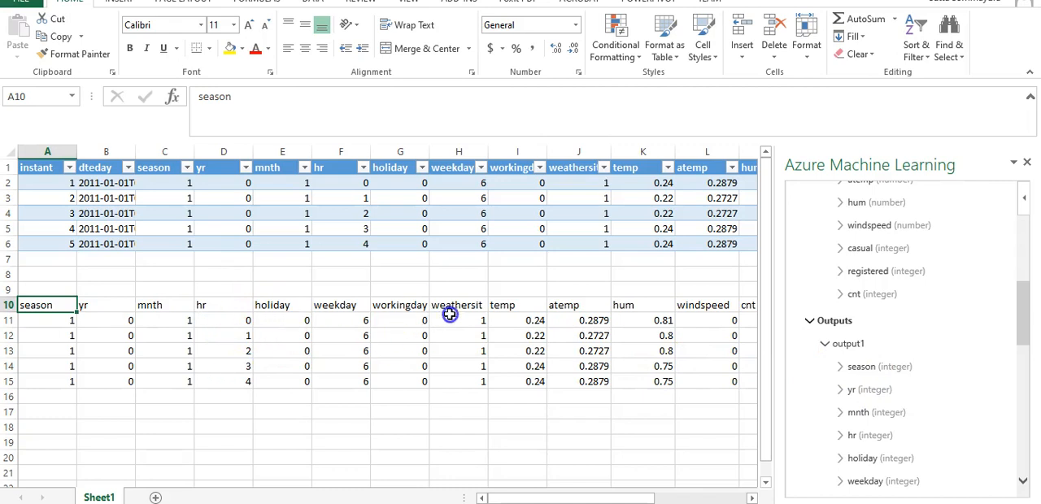
Step: Compare the remaining output1 schema fields with the prediction output columns through the scored labels column
left_click_drag(1027, 332, 1026, 357)
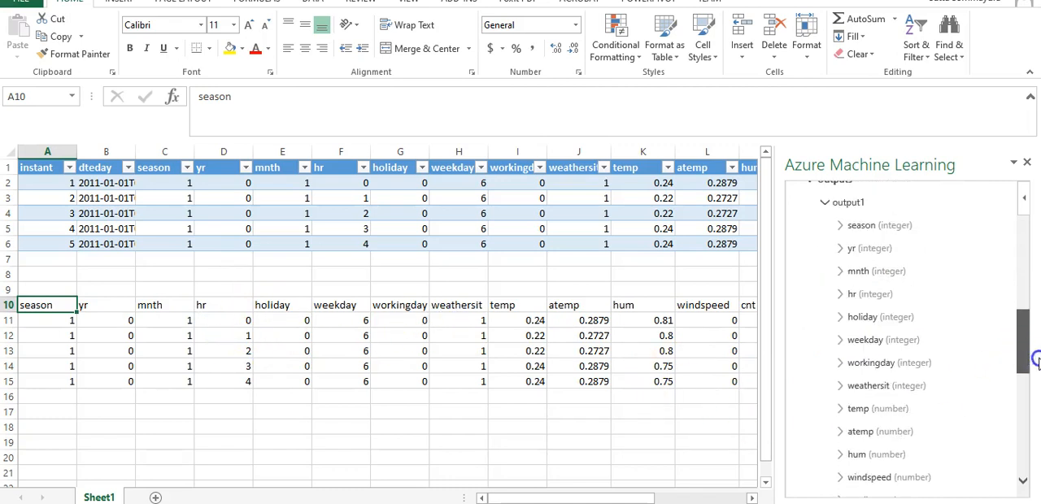
scroll(769, 409, "down", 1)
left_click_drag(600, 499, 650, 498)
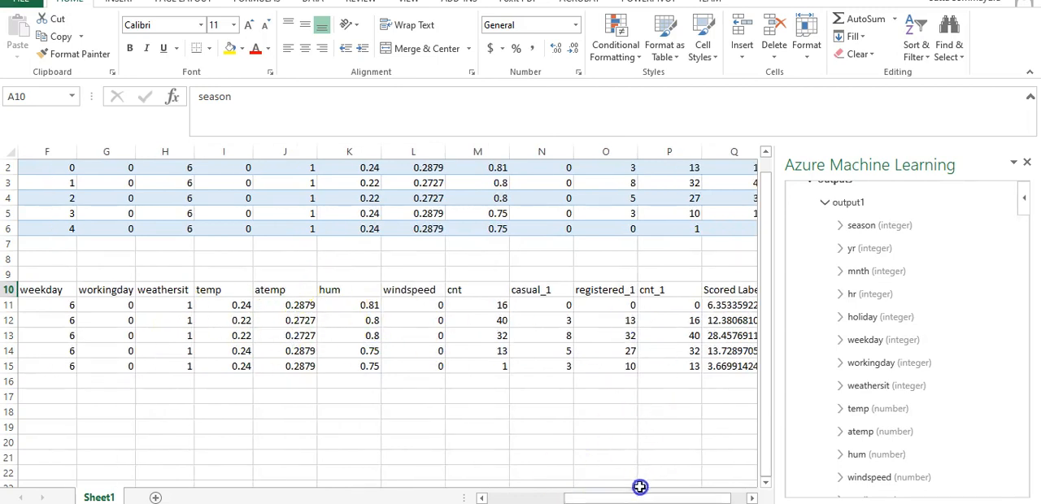
left_click_drag(632, 494, 649, 496)
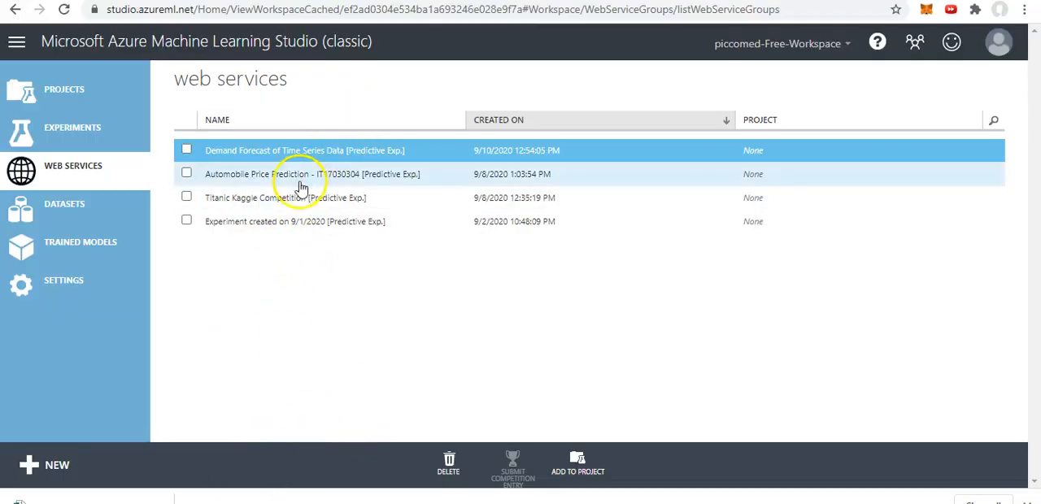
Step: Download the Titanic Kaggle Competition web service's batch execution Excel 2013 or later workbook with sample data enabled, saving it in Downloads
left_click(274, 198)
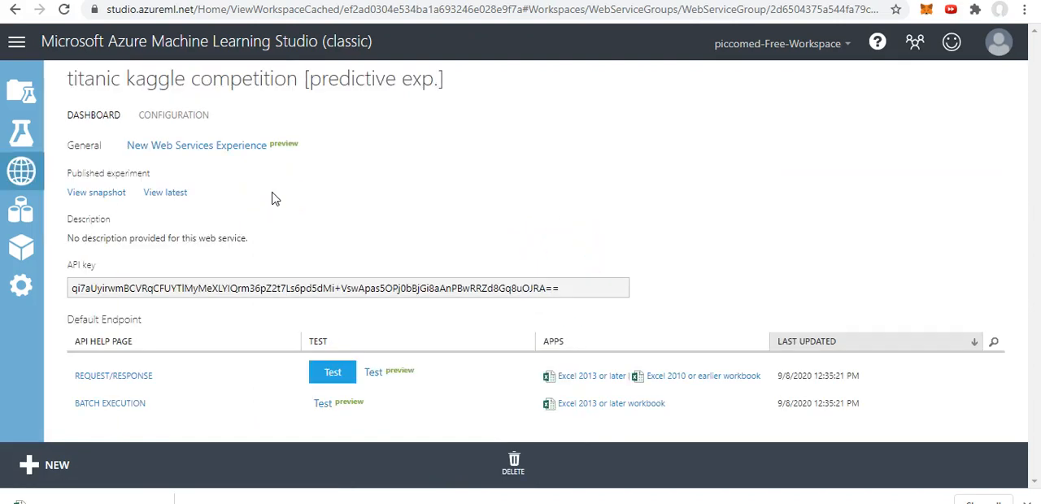
left_click(606, 405)
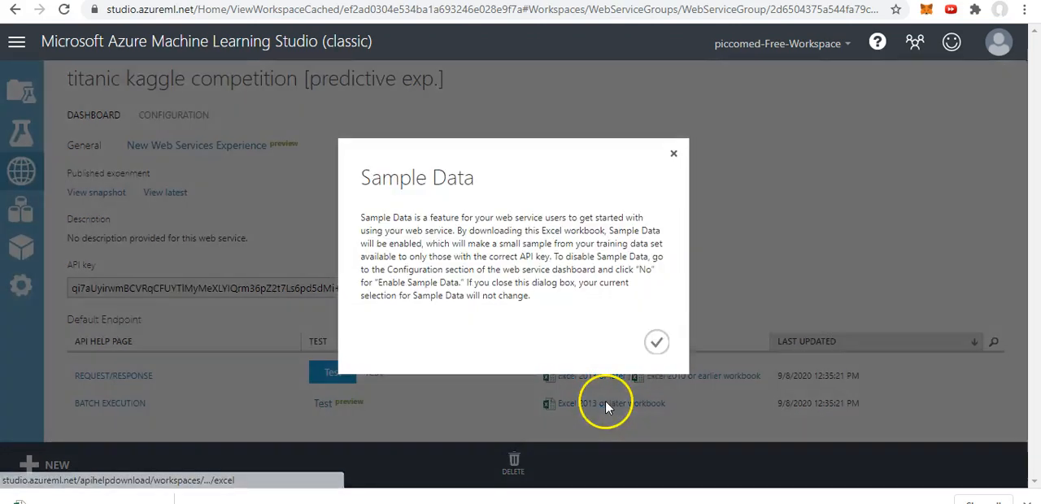
left_click(656, 343)
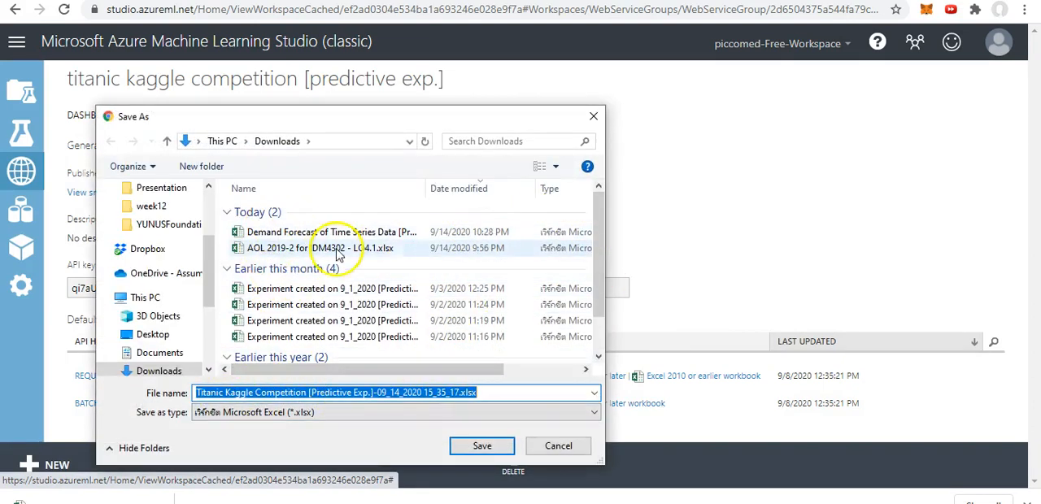
left_click(484, 445)
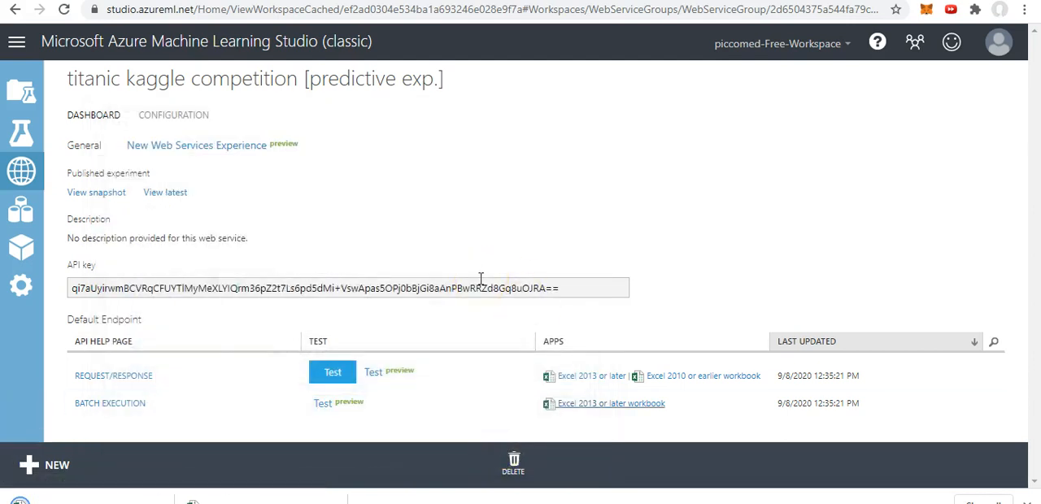
Step: Open the downloaded Titanic workbook from its folder in Excel, enable editing and dismiss the Office activation wizard
left_click(121, 492)
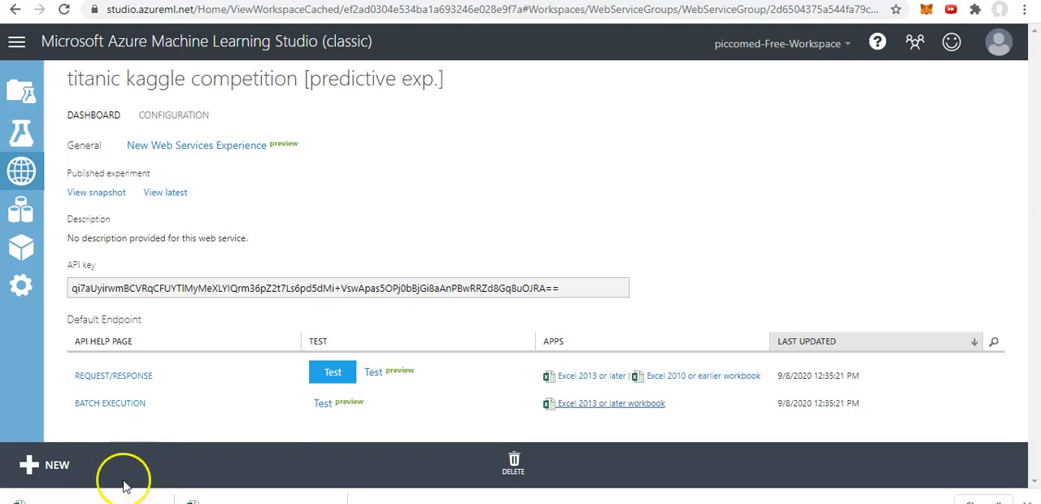
right_click(140, 497)
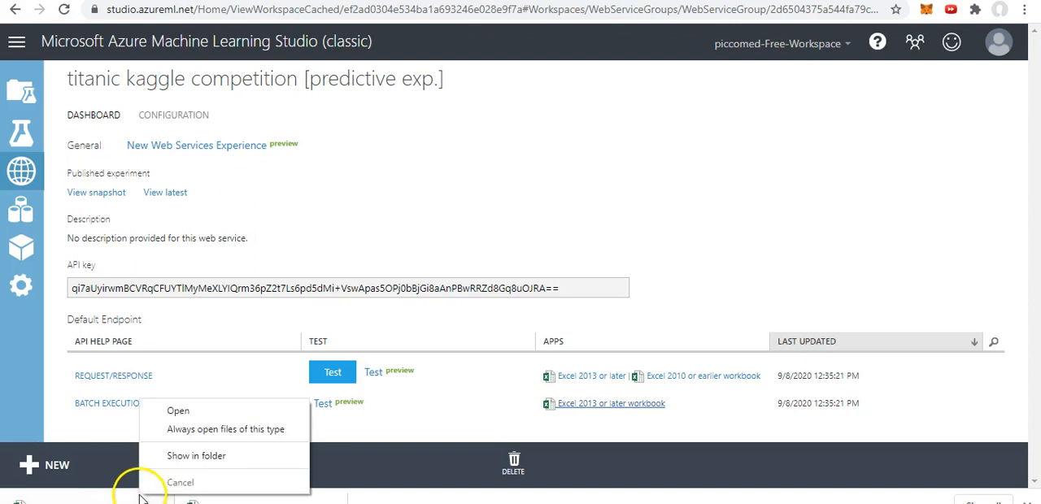
left_click(167, 460)
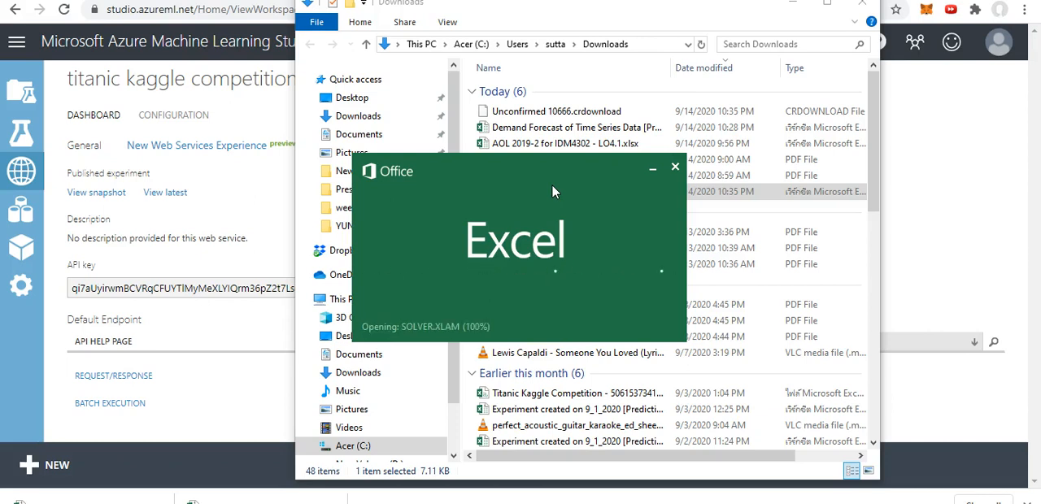
left_click_drag(552, 190, 648, 257)
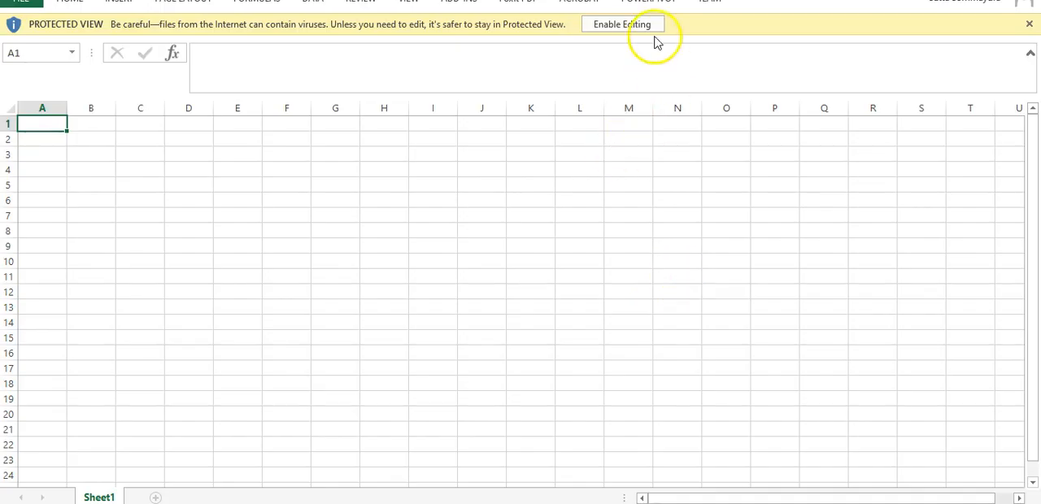
left_click(655, 24)
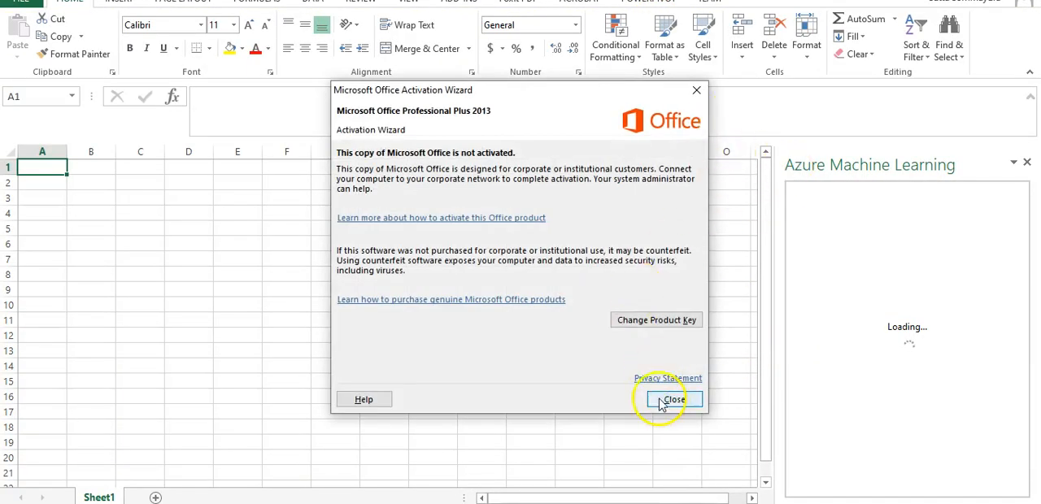
left_click(672, 400)
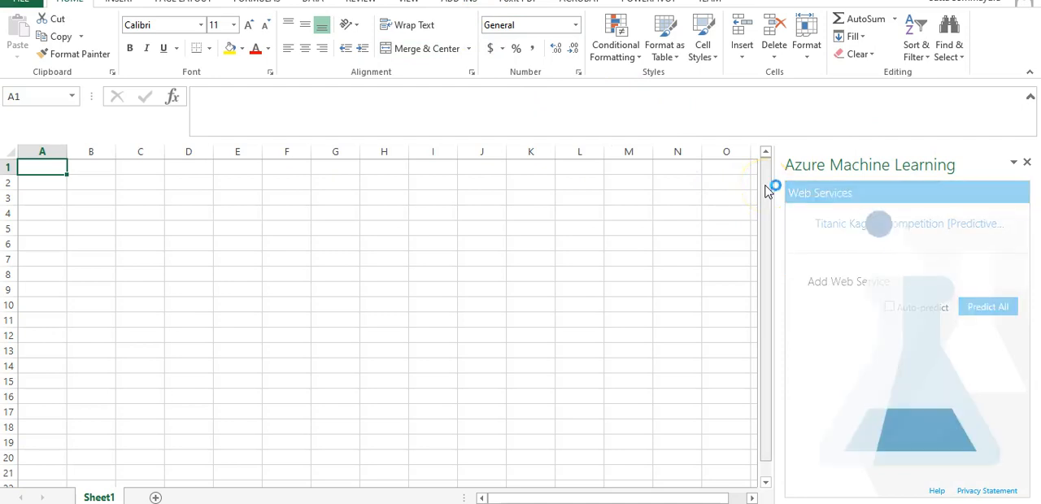
Step: Open the Titanic Kaggle Competition web service in the add-in and insert its sample data starting at cell A1
left_click(888, 231)
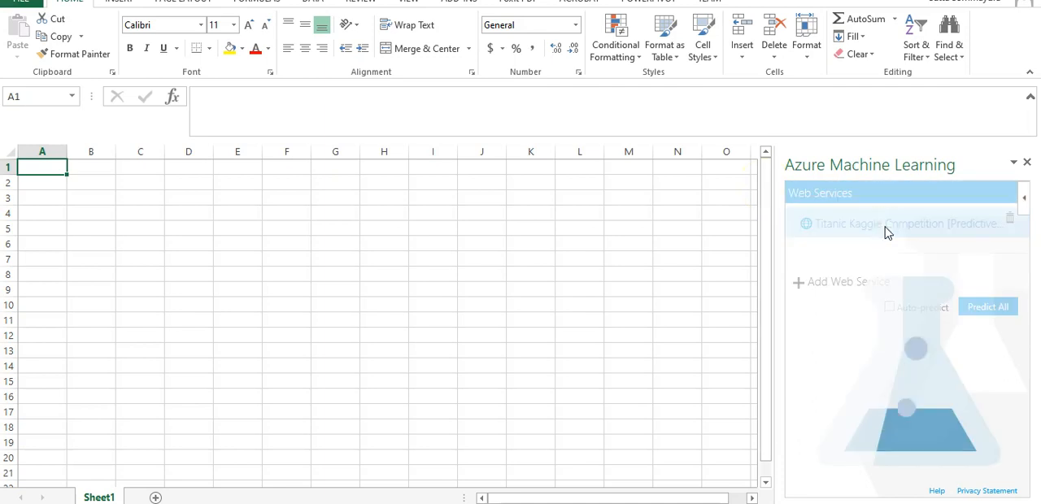
left_click(860, 218)
left_click(859, 218)
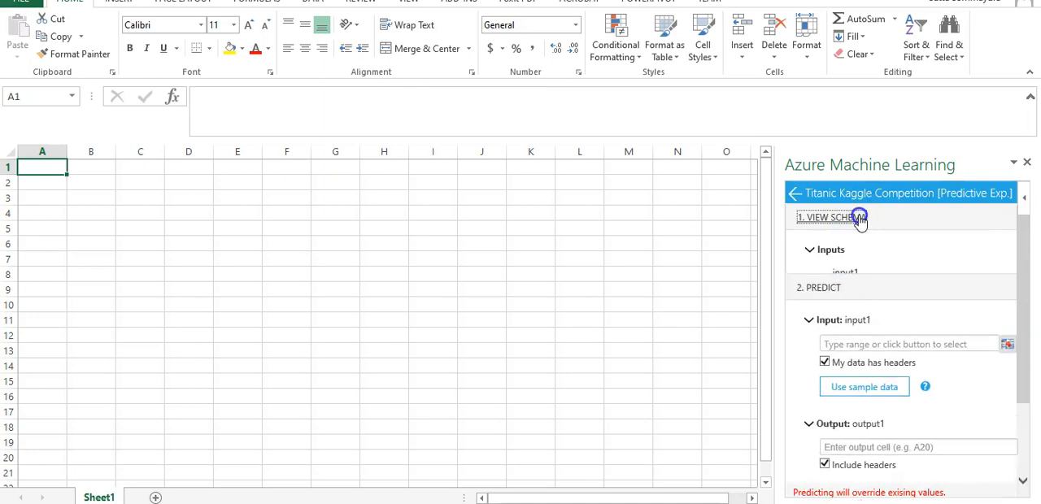
left_click_drag(1024, 255, 1024, 429)
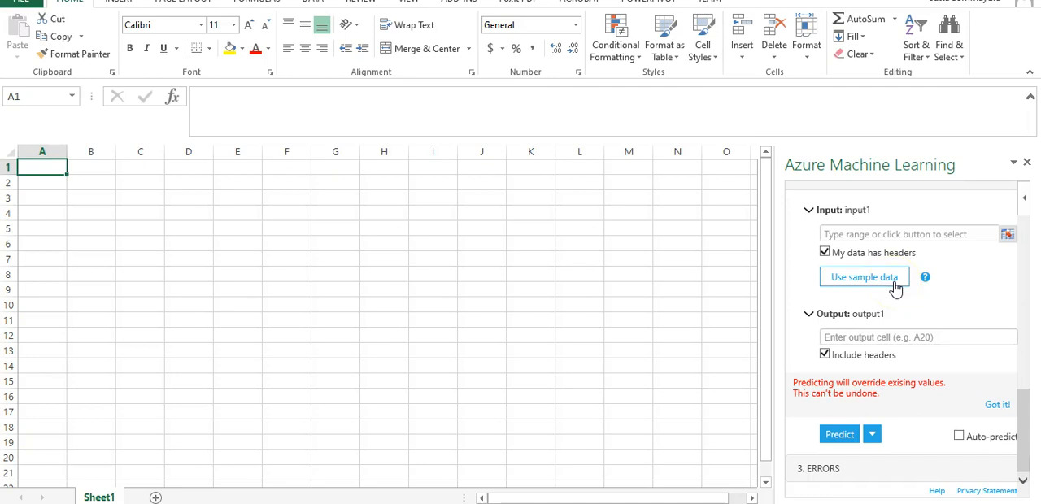
left_click(866, 281)
left_click(490, 320)
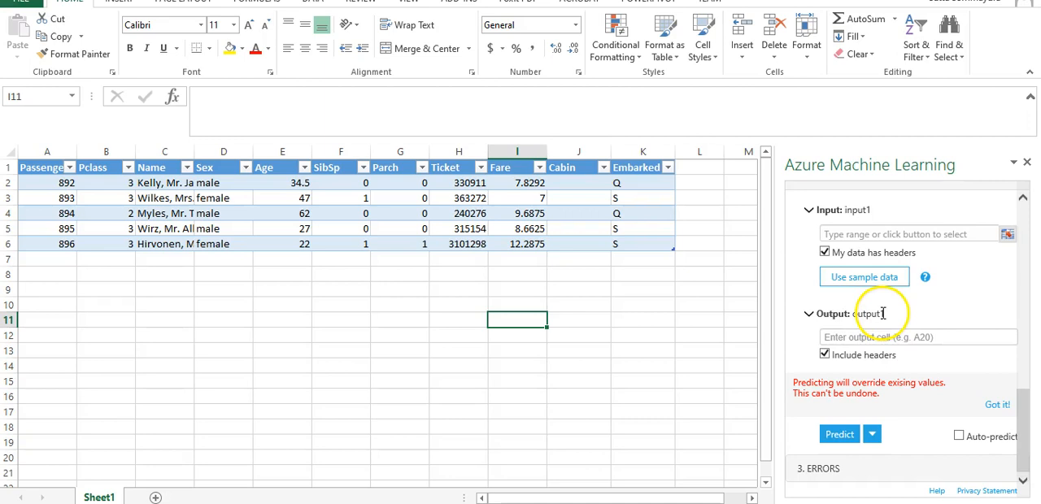
Step: Set the input1 range to the Titanic sample table including headers, Sheet1!$A$1:$K$6
left_click_drag(46, 168, 652, 246)
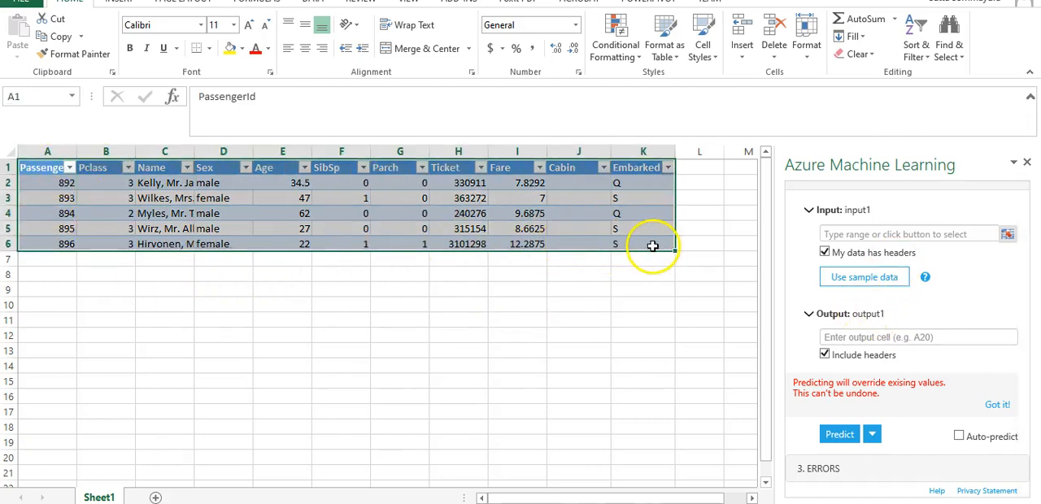
left_click(930, 237)
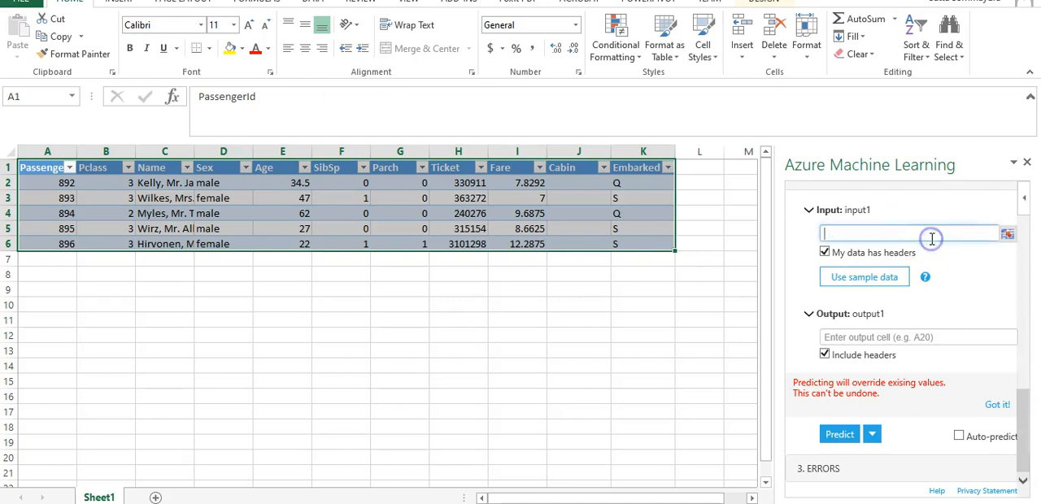
left_click(1007, 235)
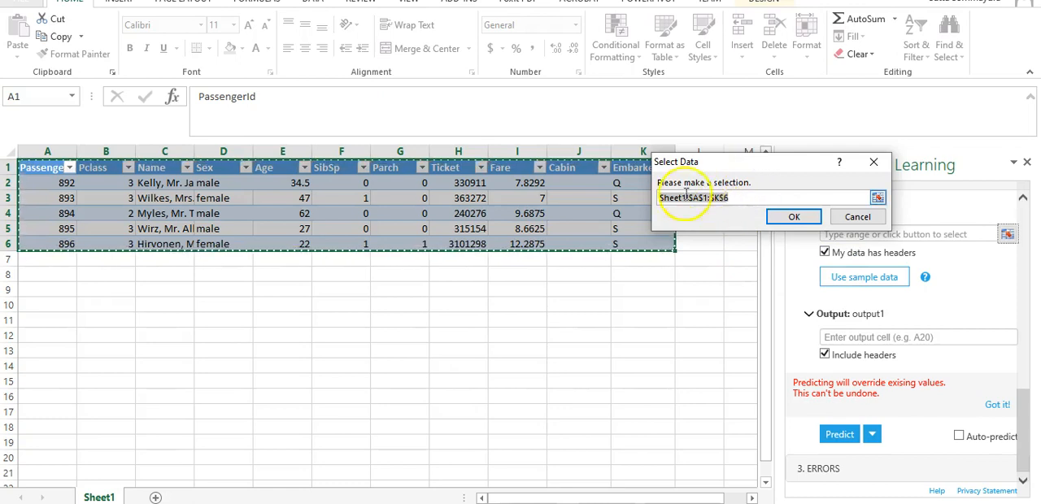
left_click(795, 218)
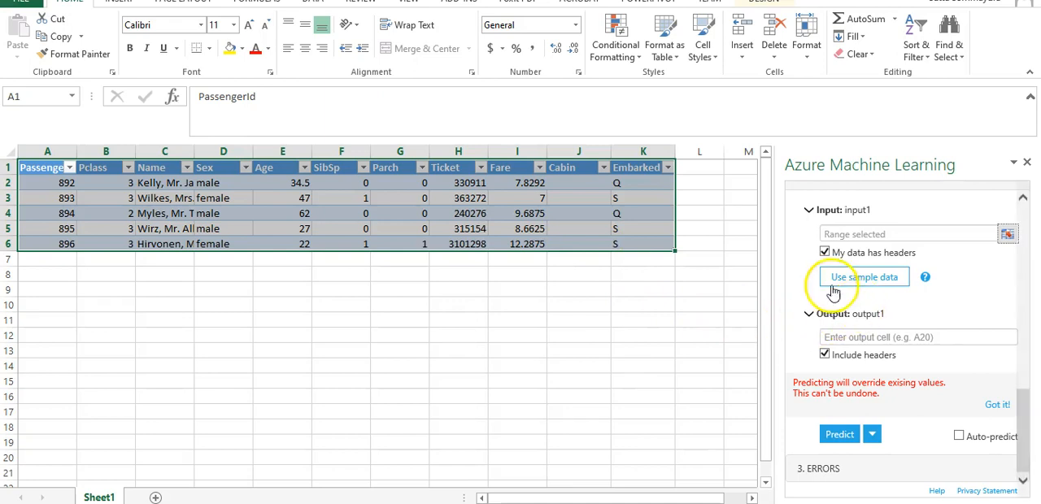
Step: Set the output1 cell to A9 with headers included and run the Titanic prediction
left_click(821, 338)
left_click(66, 290)
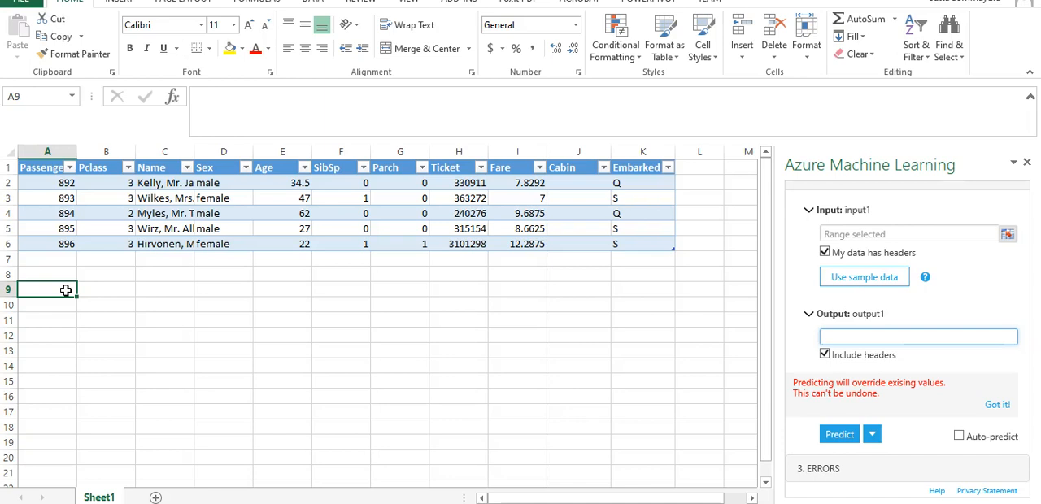
type("A")
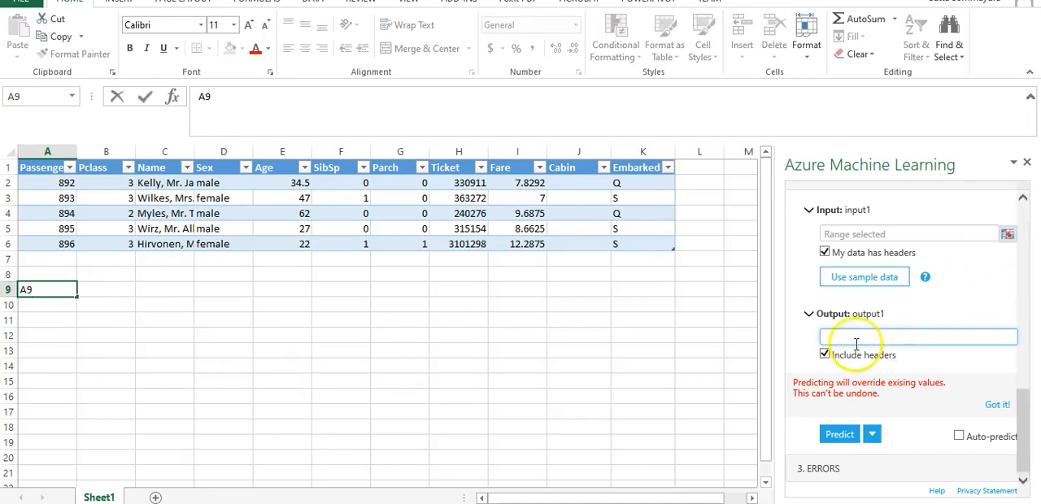
key("Escape")
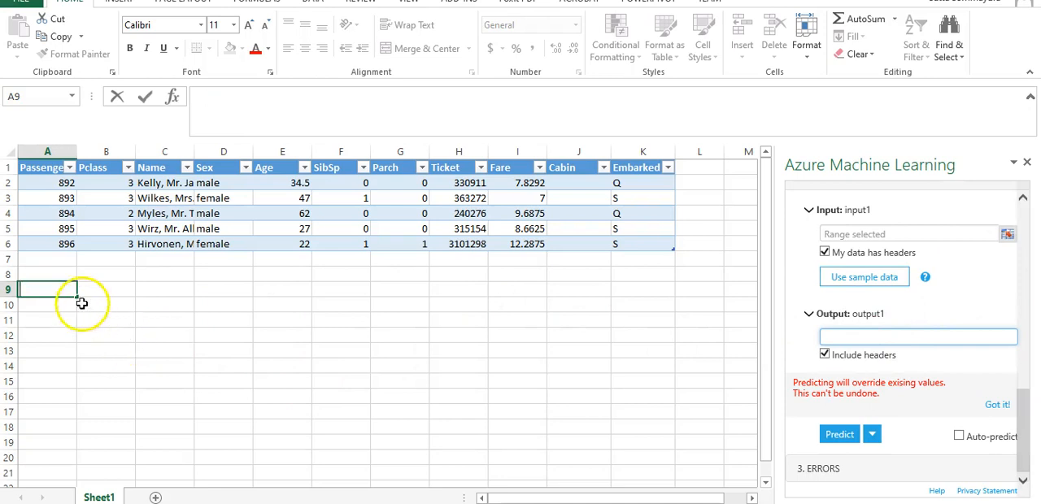
left_click(830, 336)
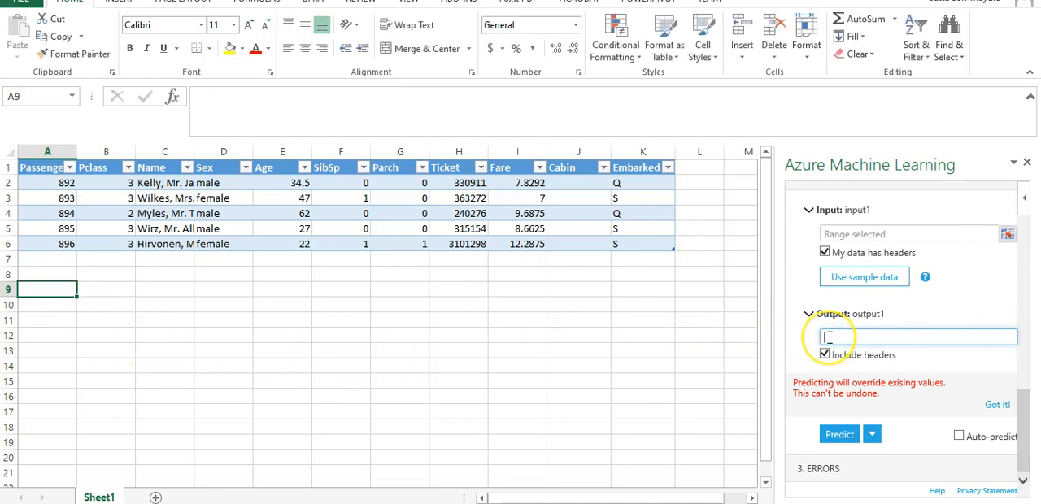
type("A")
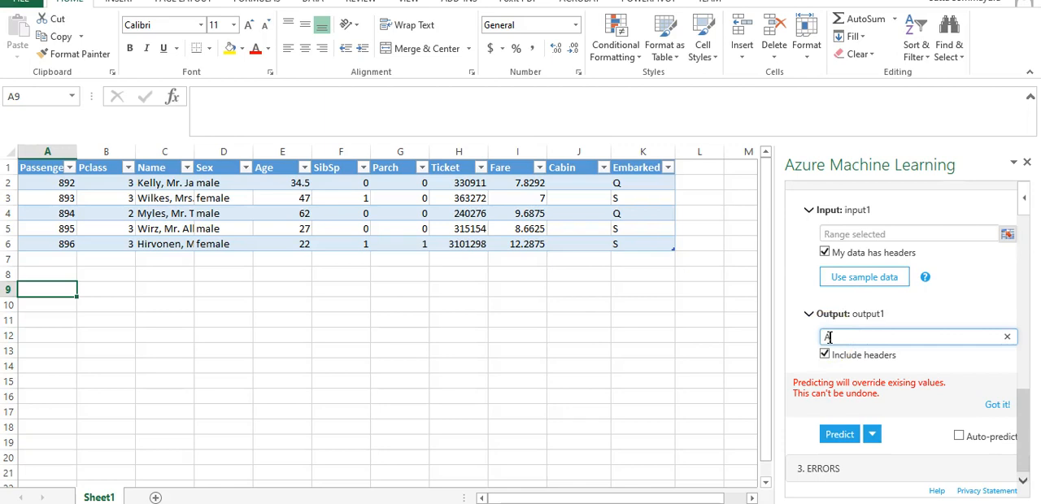
type("9")
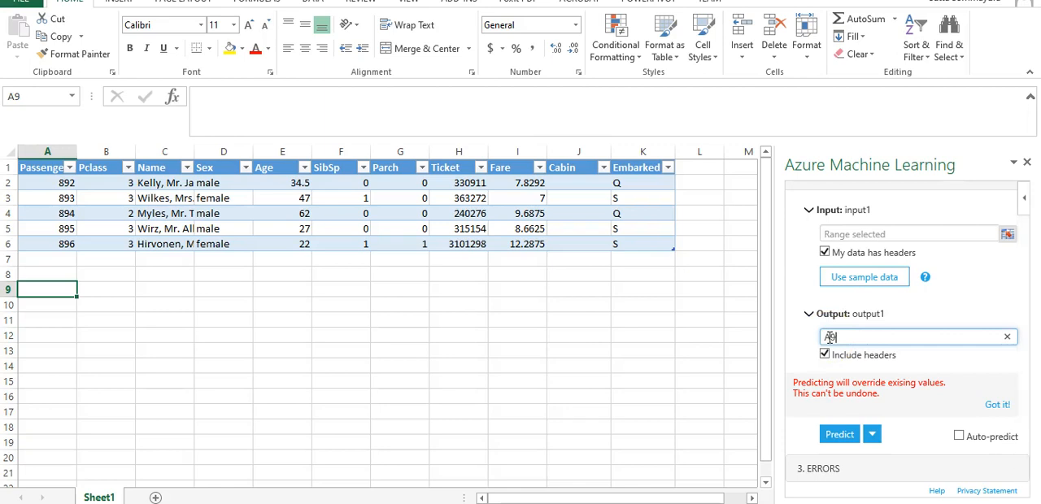
left_click(850, 438)
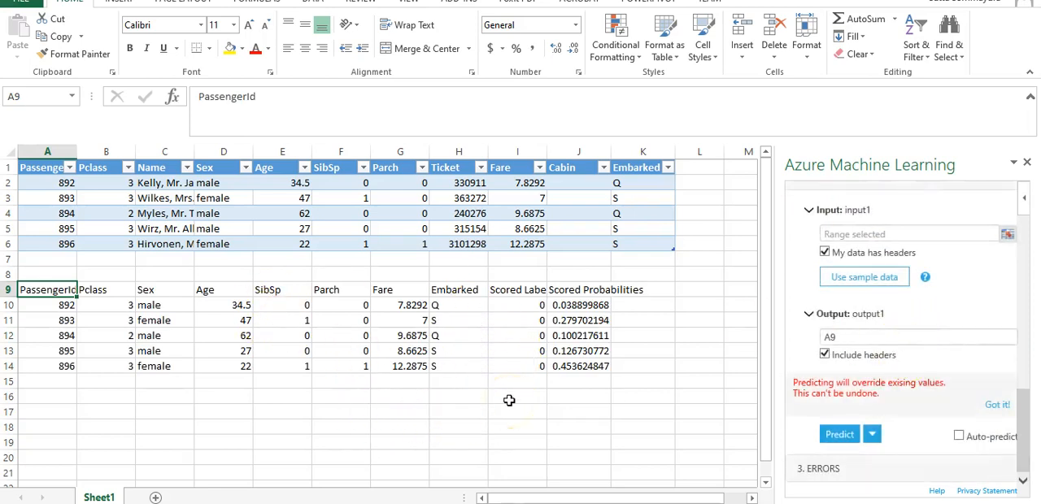
Step: Examine the Titanic prediction output, from the passenger rows to the Scored Labels column
left_click(62, 303)
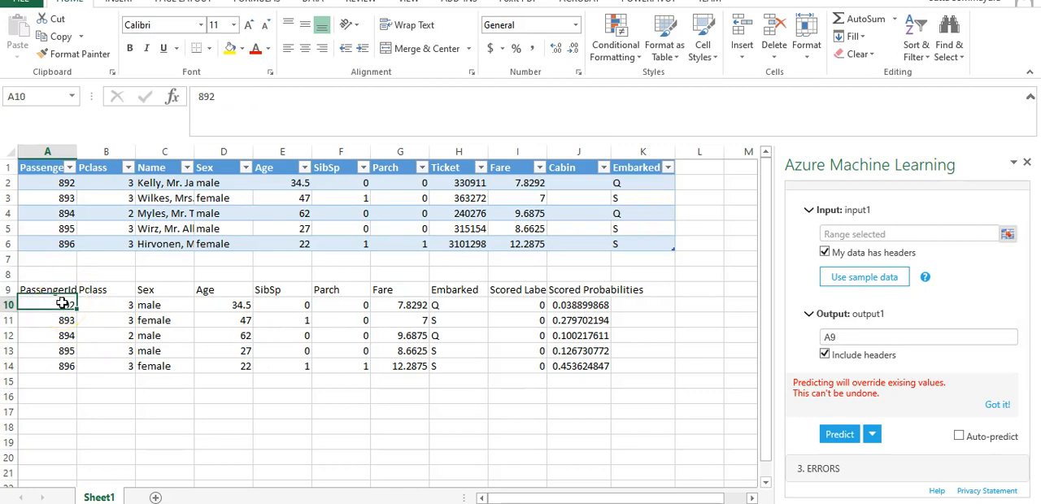
left_click(658, 410)
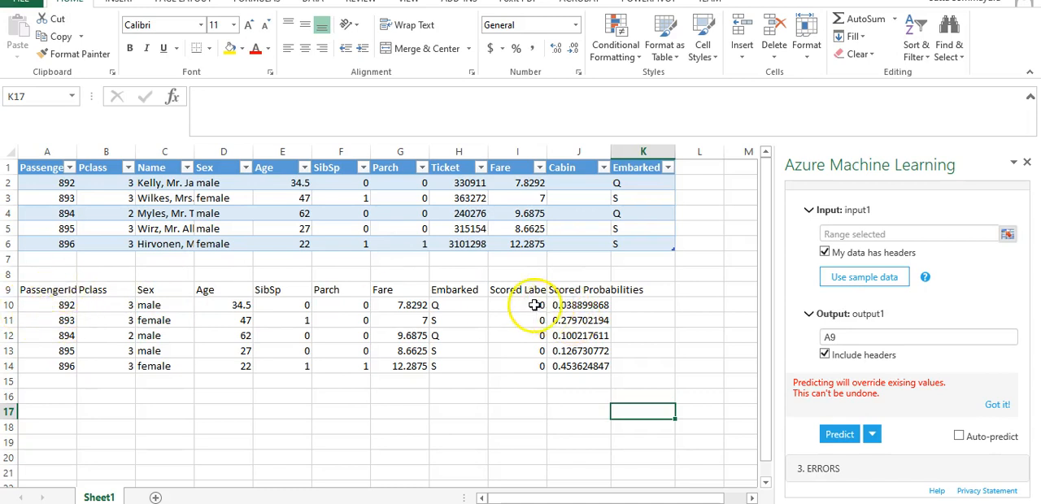
left_click_drag(512, 289, 512, 370)
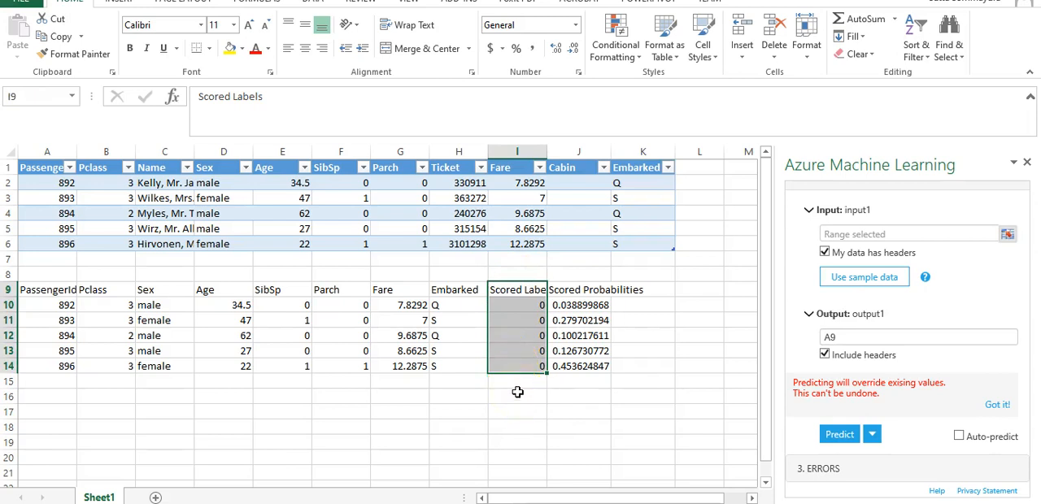